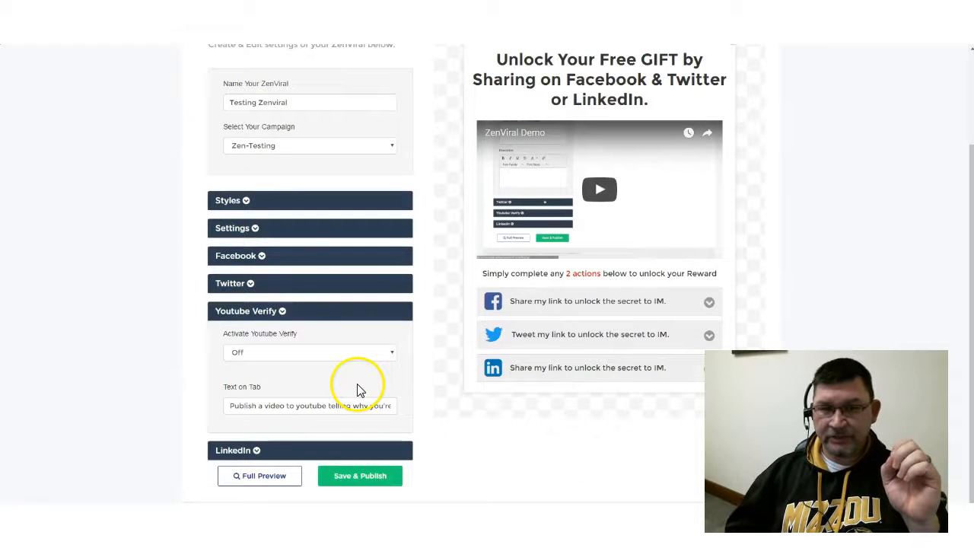
- Expand the Styles section and change the headline text to "Unlock Your Free Information about Society11."
scroll(138, 258, up, 1)
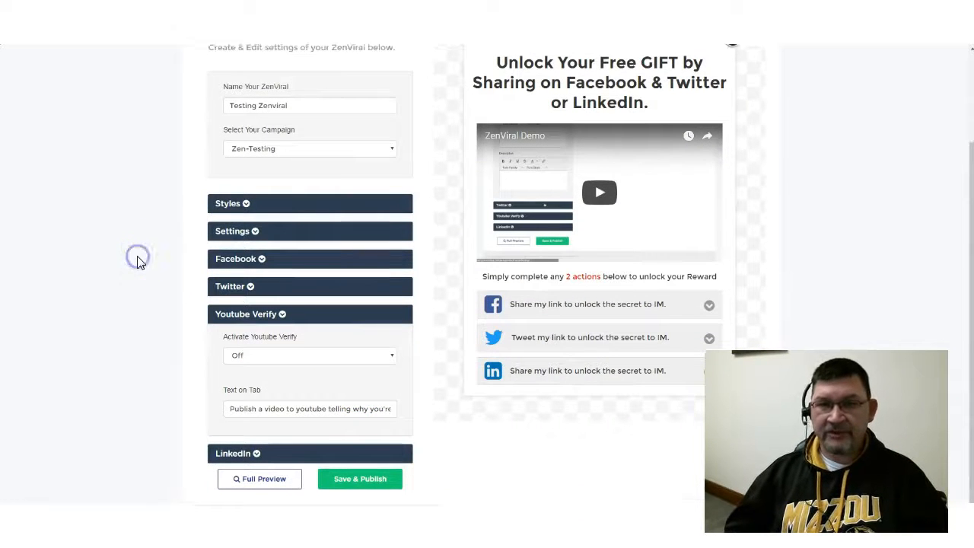
scroll(138, 257, up, 2)
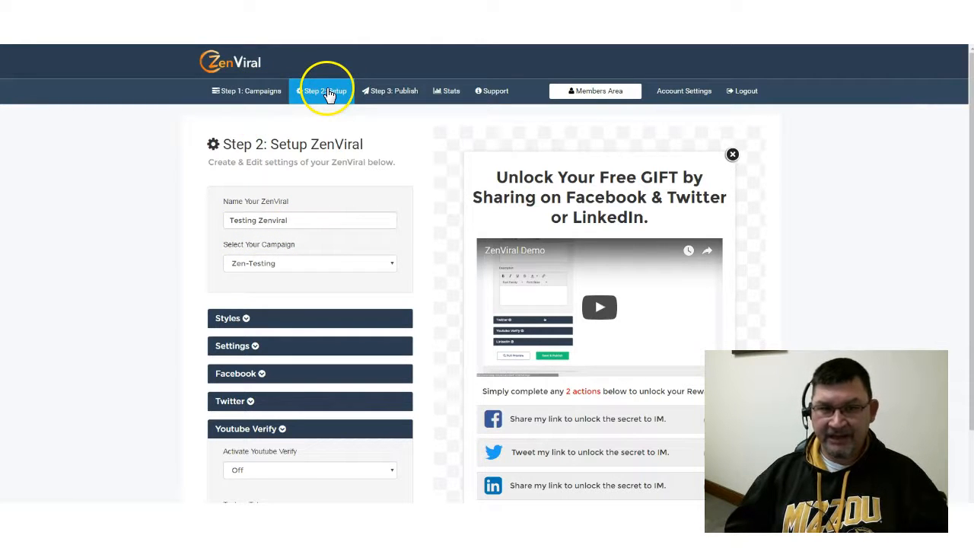
click(251, 318)
scroll(304, 308, down, 2)
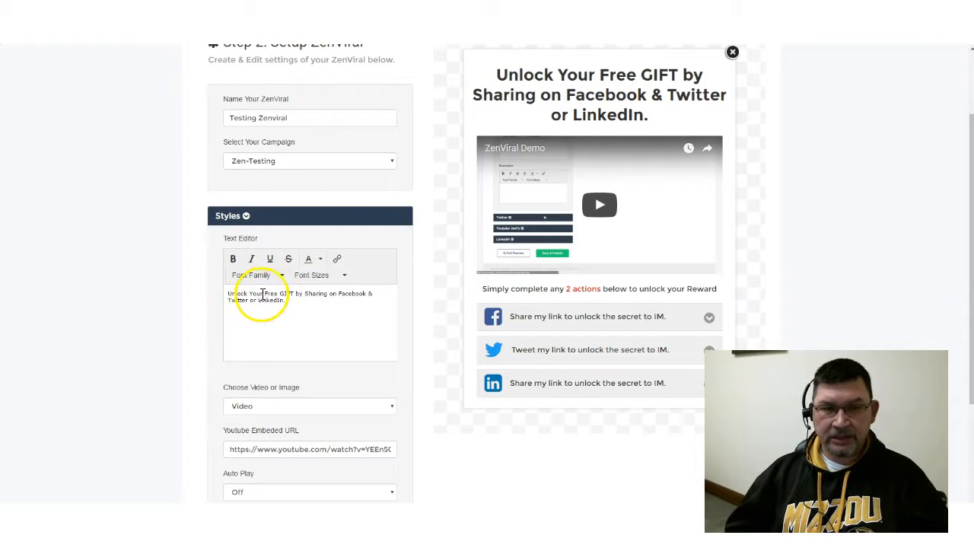
drag(281, 294, 281, 301)
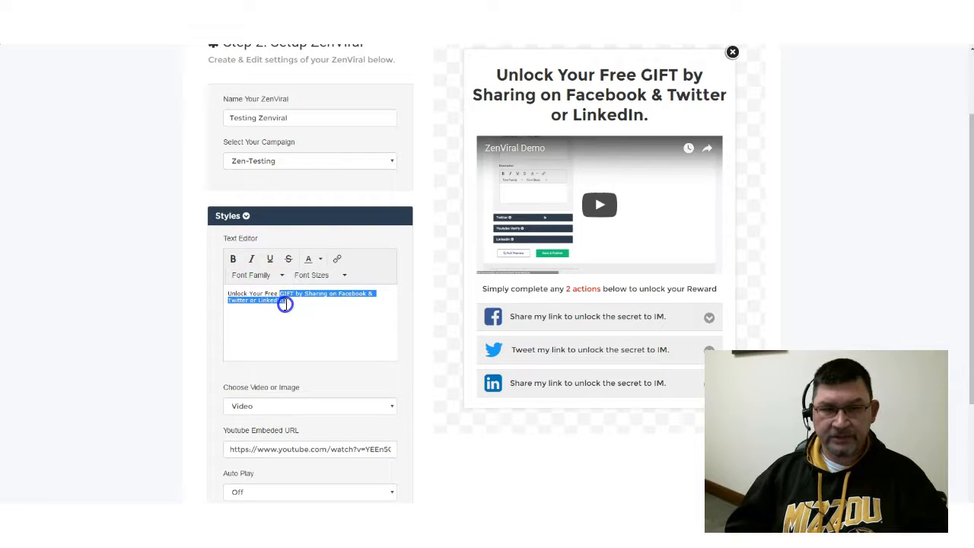
text(Informatyion)
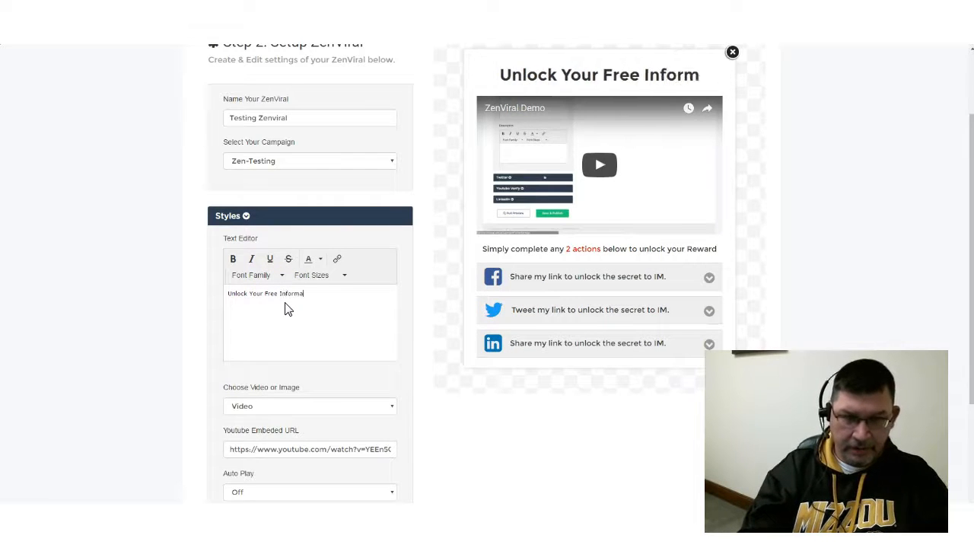
key(BackSpace)
key(BackSpace)
key(BackSpace)
key(BackSpace)
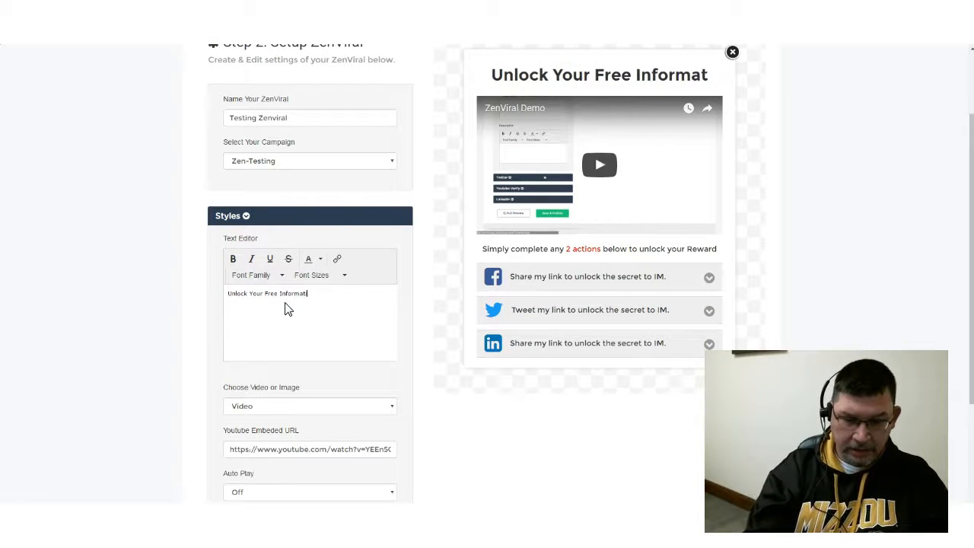
text(ion about Society11)
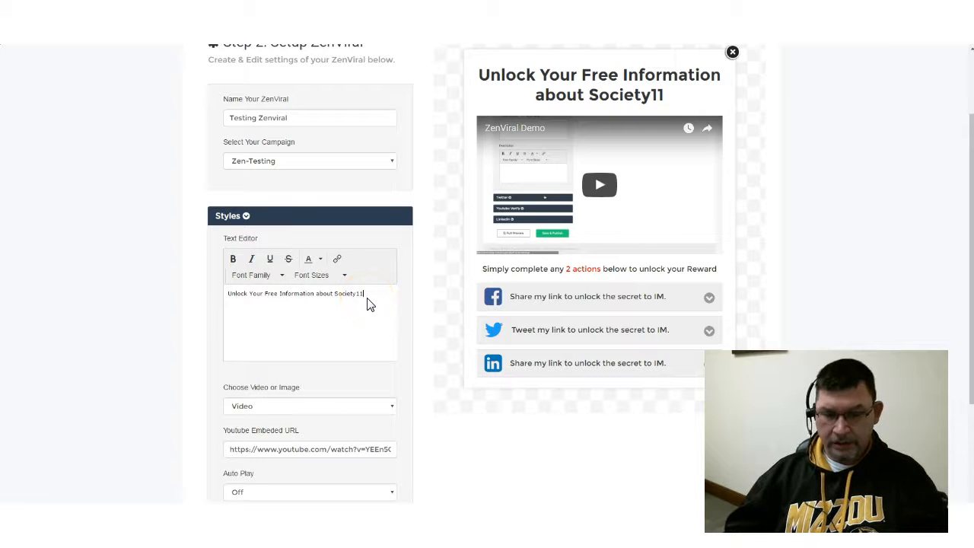
text(.)
click(287, 317)
- Try the Image and None options for the popup's video-or-image setting
scroll(289, 327, down, 2)
scroll(297, 342, up, 2)
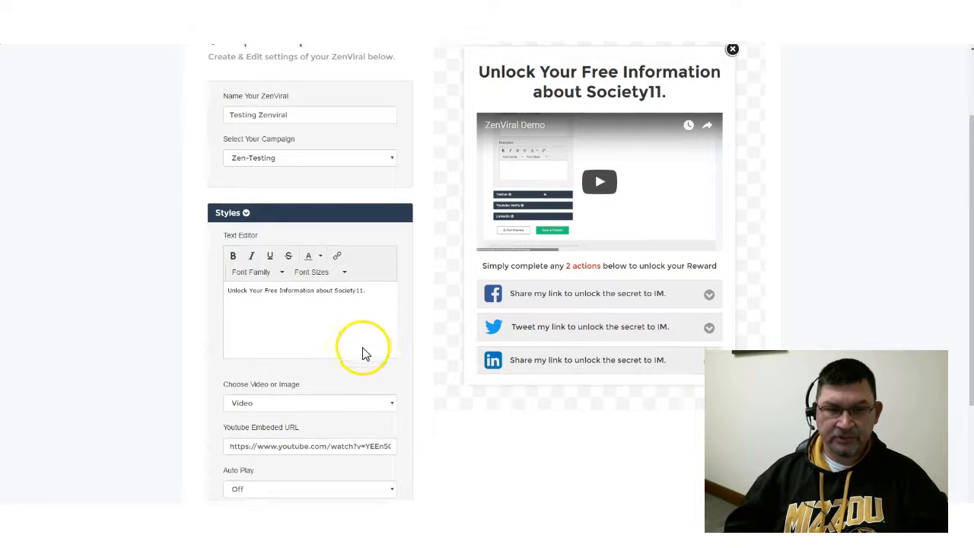
scroll(310, 356, down, 1)
click(311, 356)
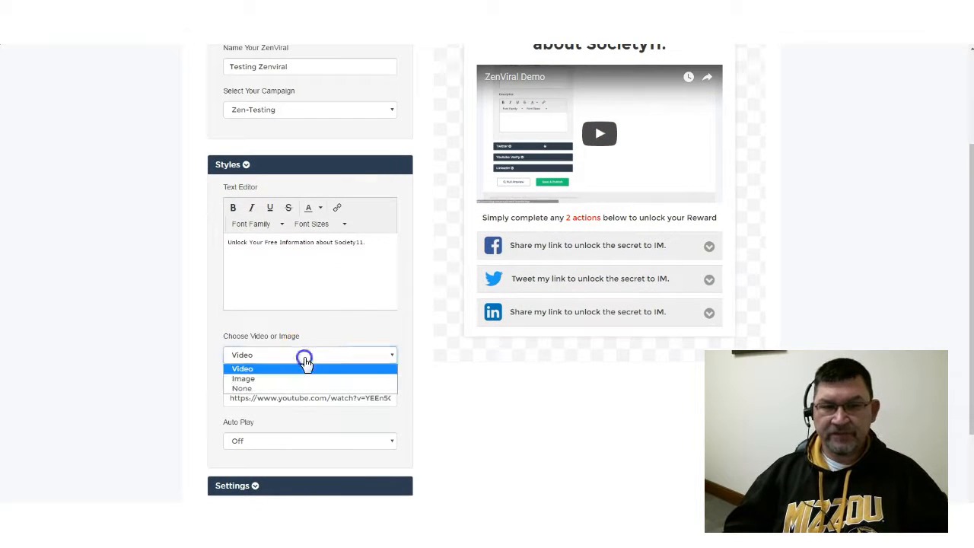
click(263, 379)
click(268, 356)
click(261, 387)
scroll(439, 310, up, 3)
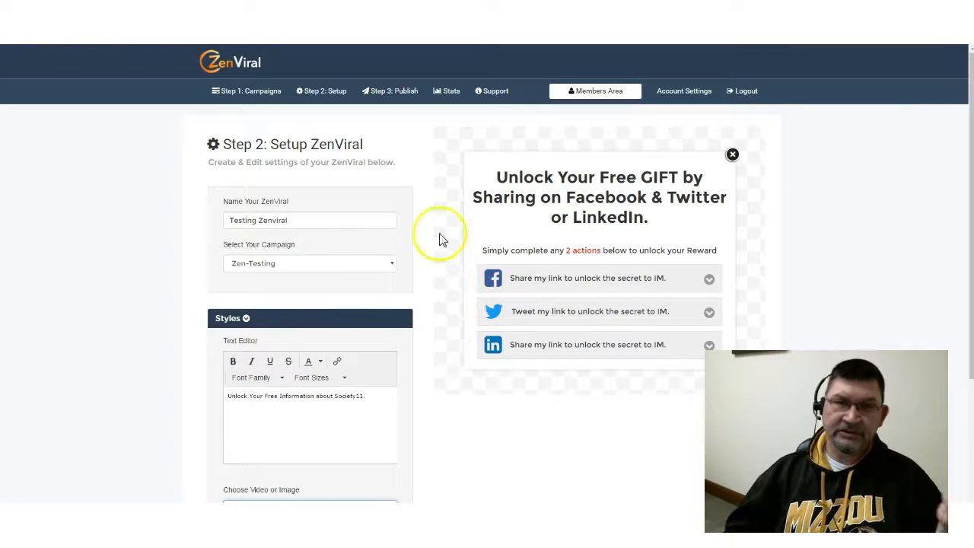
- Set the popup's video-or-image choice back to Video
click(375, 396)
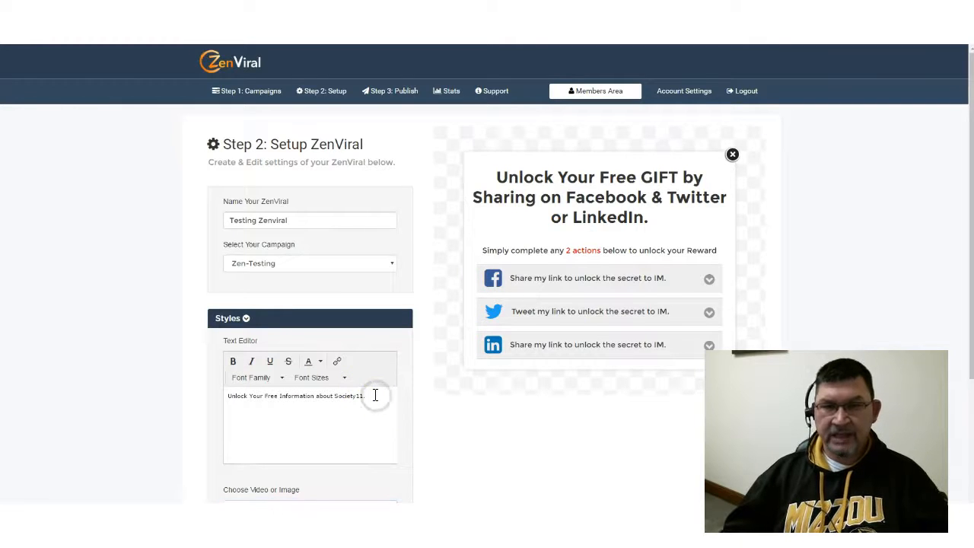
scroll(375, 396, down, 2)
click(278, 354)
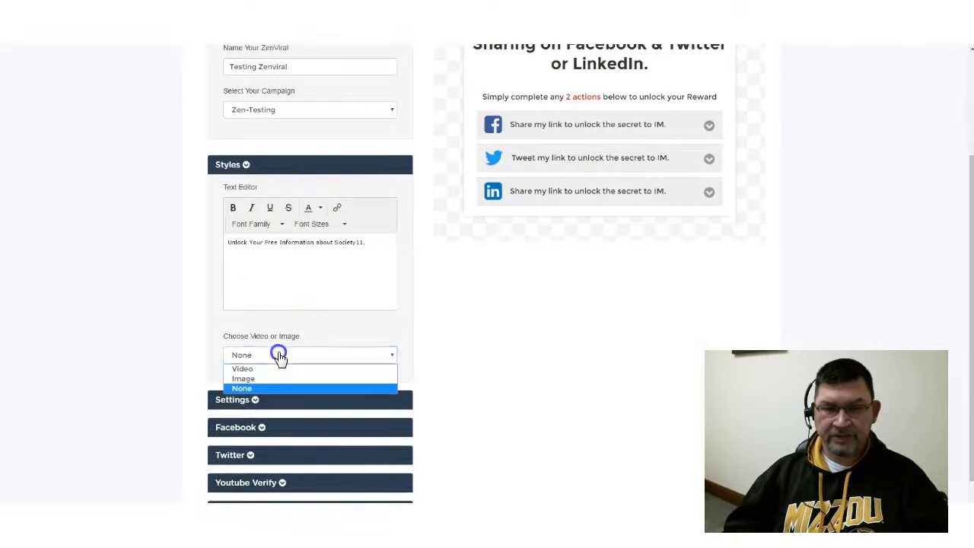
click(243, 368)
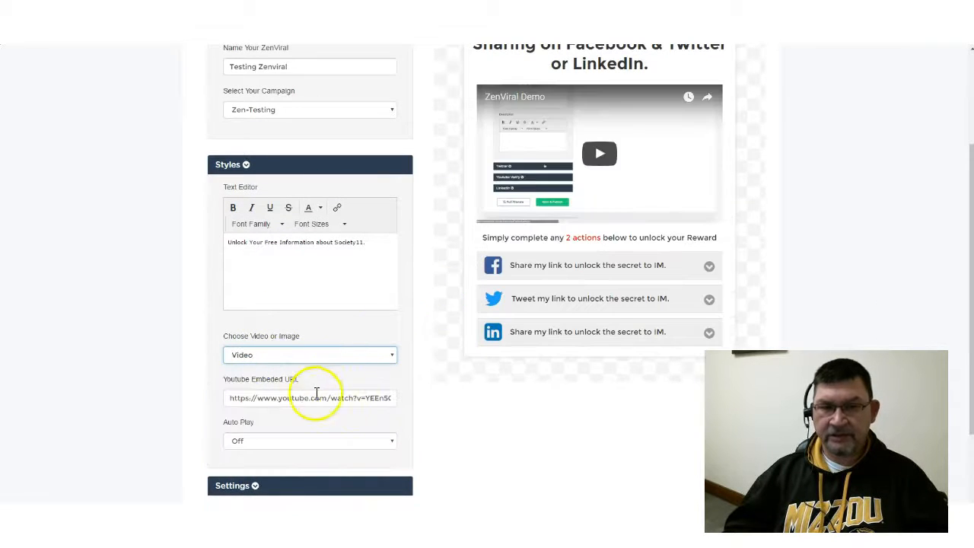
- Examine the YouTube embed URL and Auto Play options, and compare the preview headline with the edited text
drag(254, 400, 469, 428)
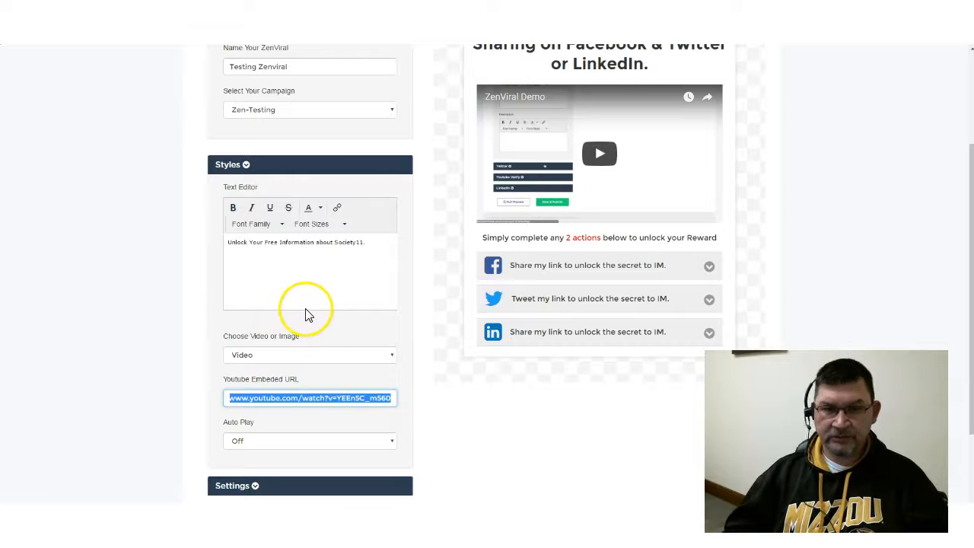
click(298, 440)
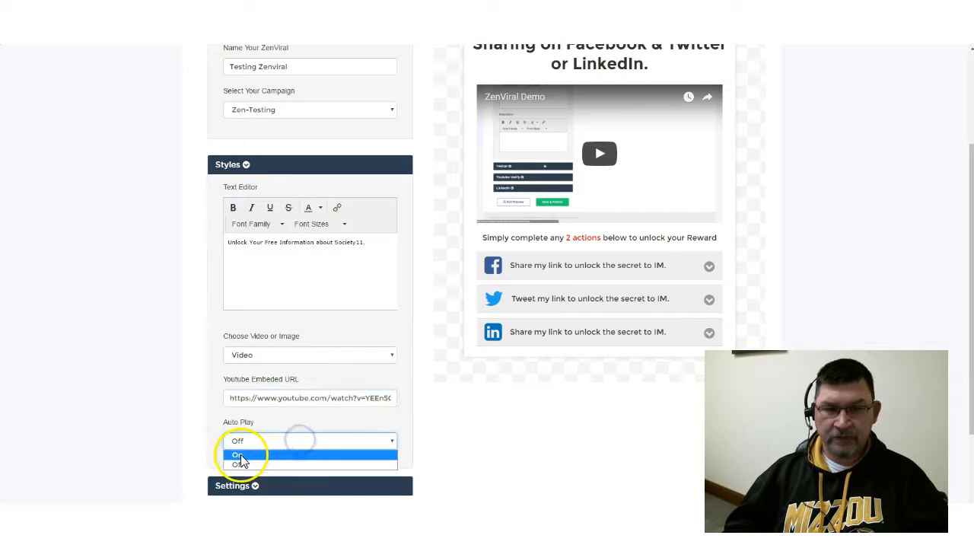
click(298, 334)
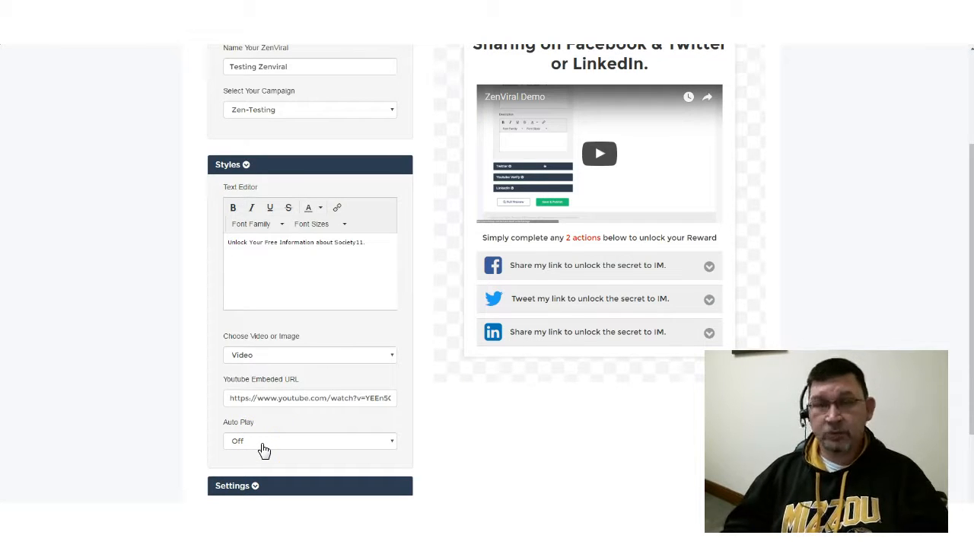
click(342, 306)
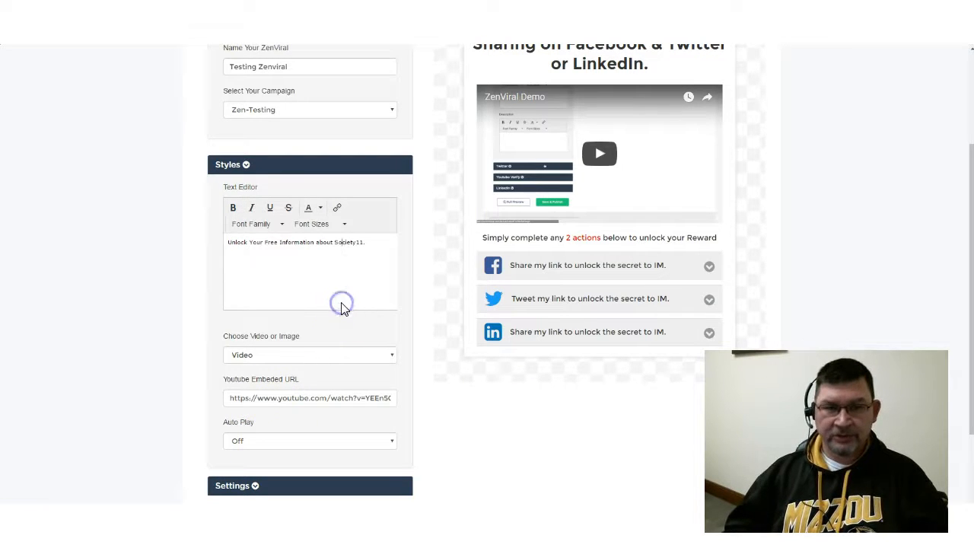
scroll(469, 279, up, 1)
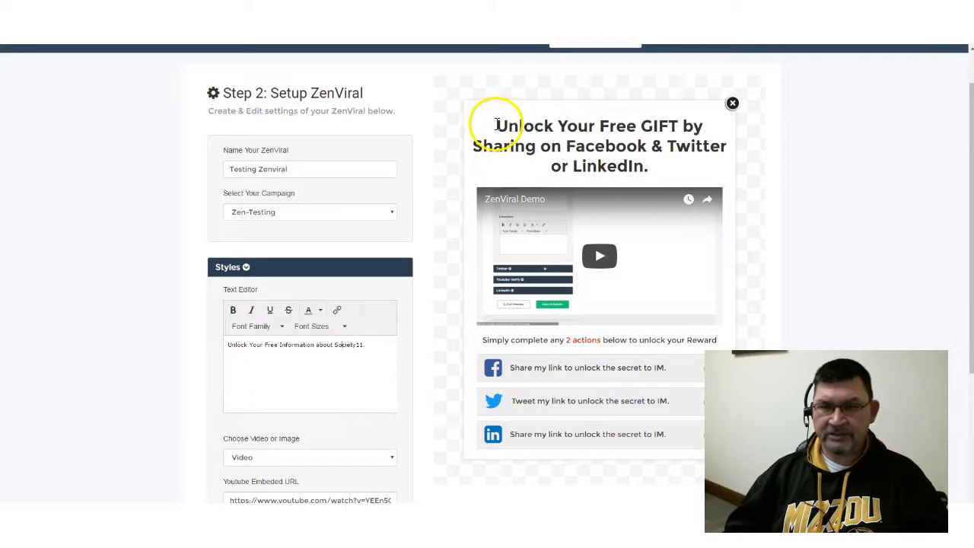
drag(495, 124, 609, 128)
click(247, 401)
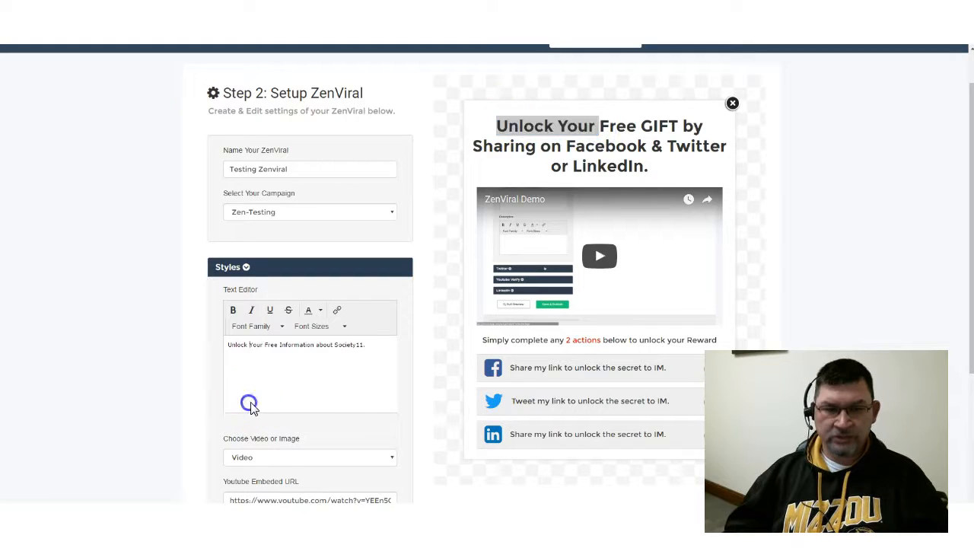
- Save and publish the edited ZenViral
scroll(321, 433, down, 1)
scroll(321, 432, down, 3)
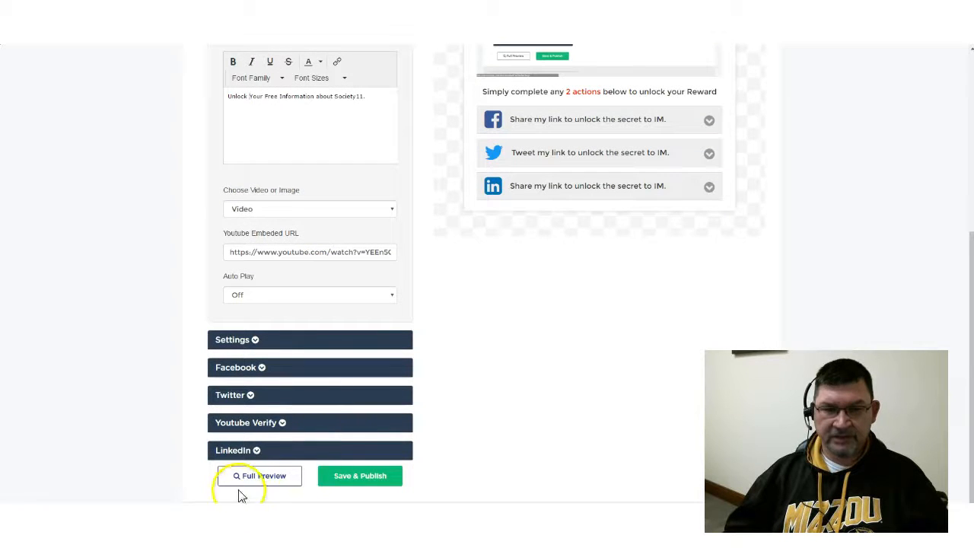
click(354, 481)
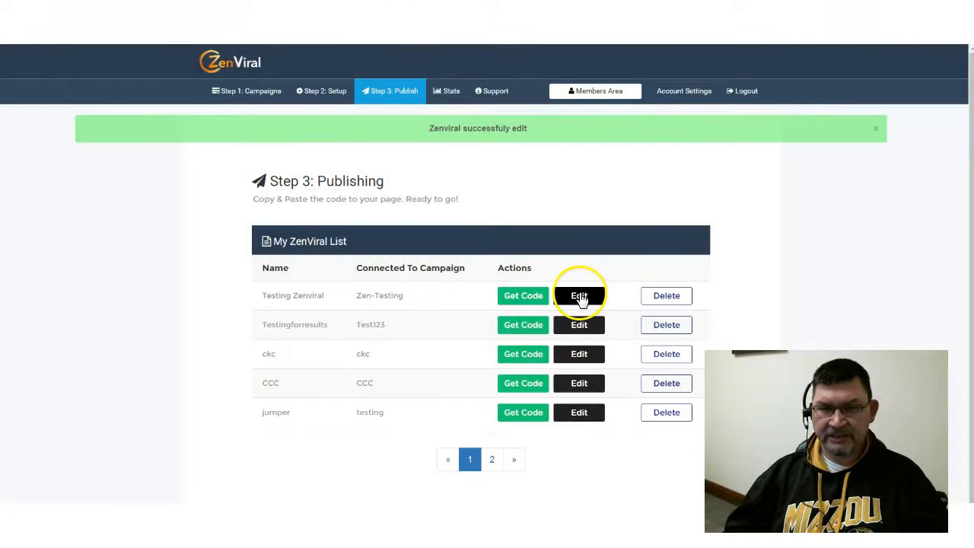
- Reopen Testing Zenviral for editing and check the headline and video settings in its Styles section
click(578, 296)
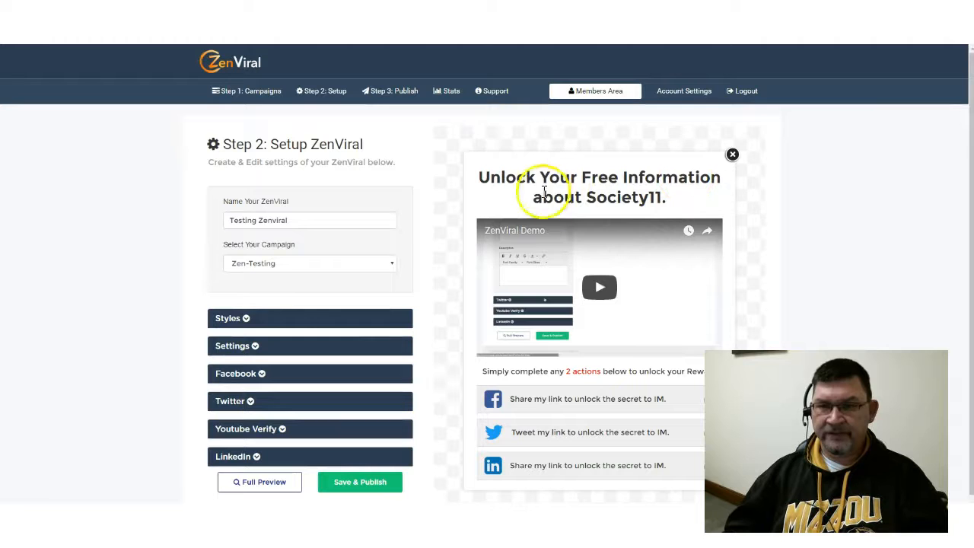
scroll(282, 297, down, 1)
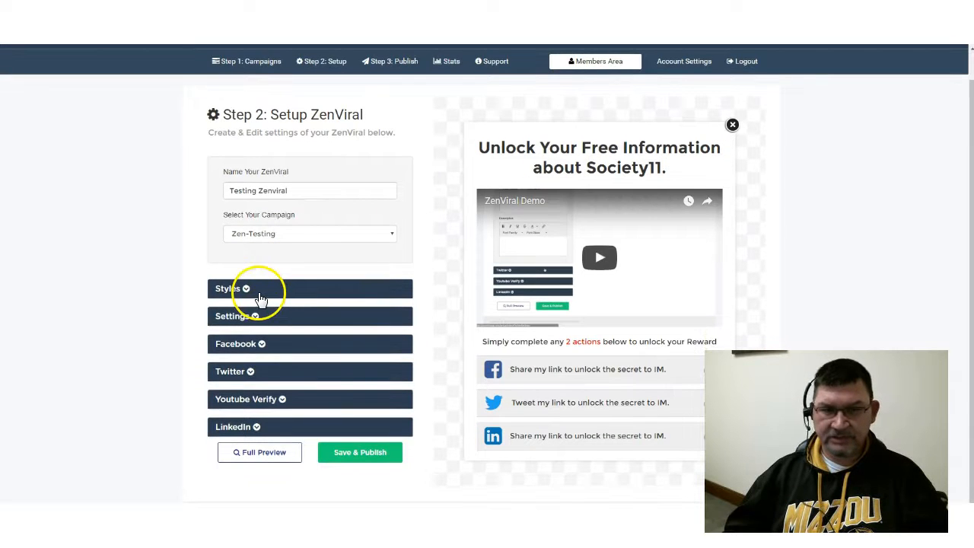
click(247, 295)
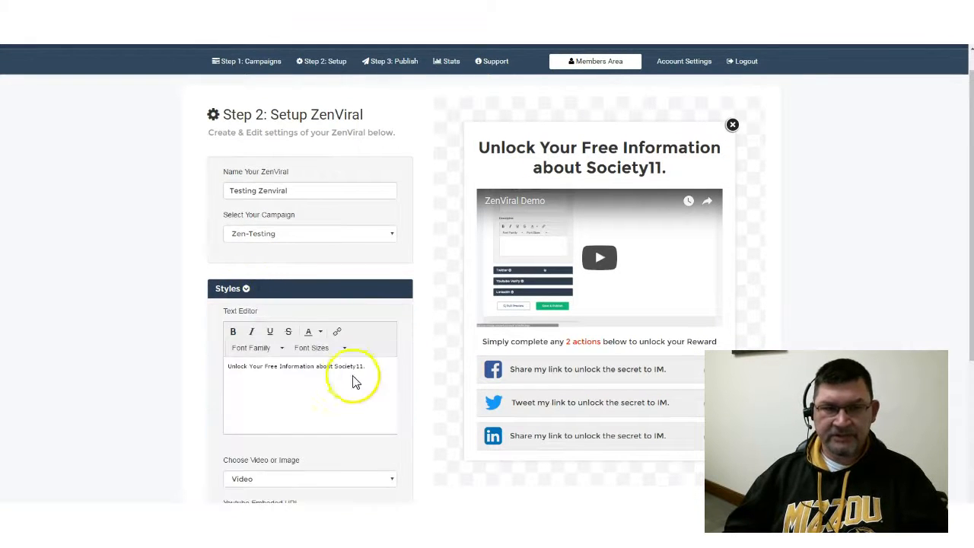
scroll(304, 365, down, 3)
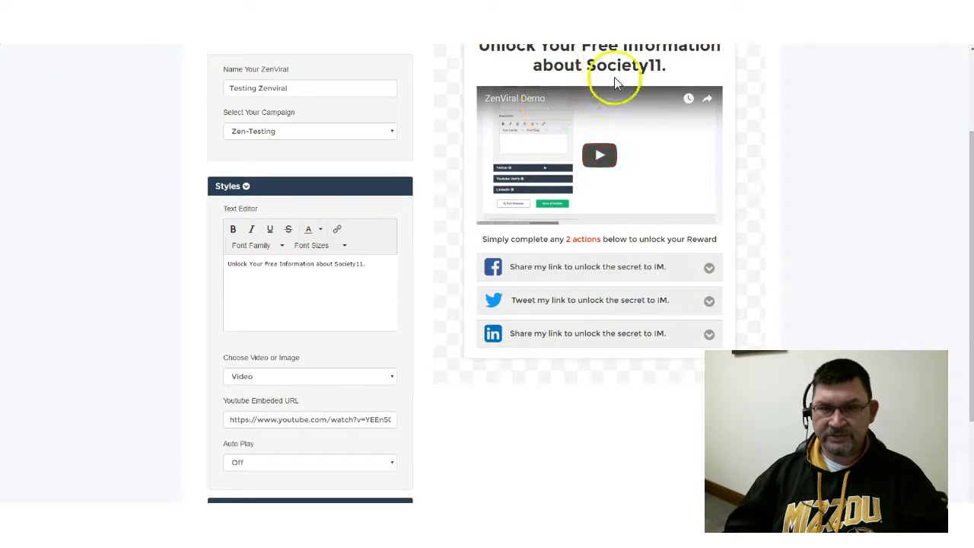
scroll(284, 409, down, 3)
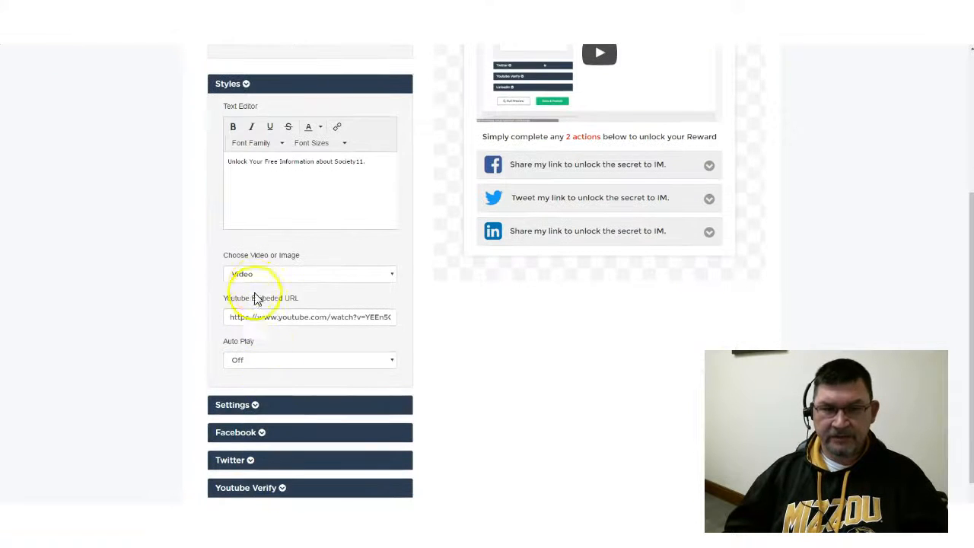
click(244, 85)
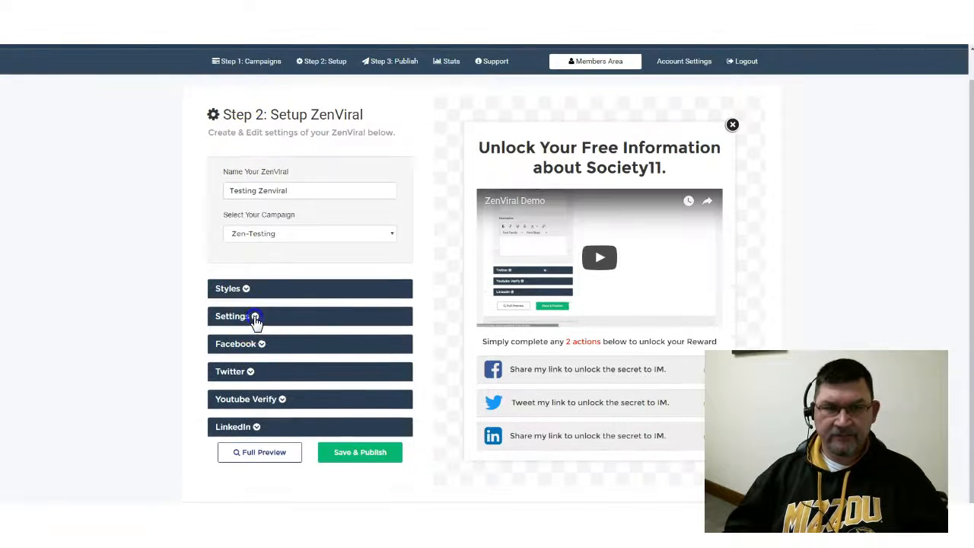
- Expand the Settings section and examine the Delay ZenViral Popout options
click(255, 318)
scroll(380, 347, down, 3)
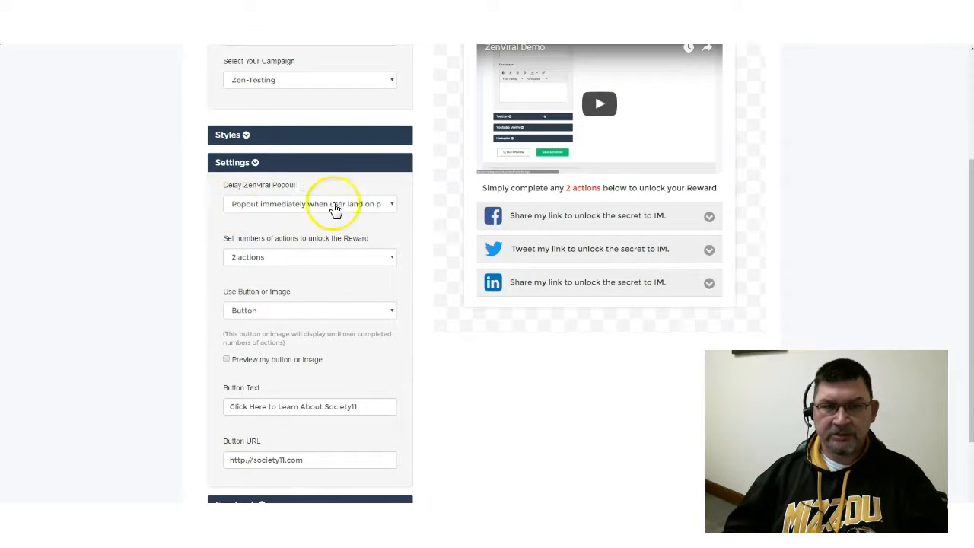
click(361, 205)
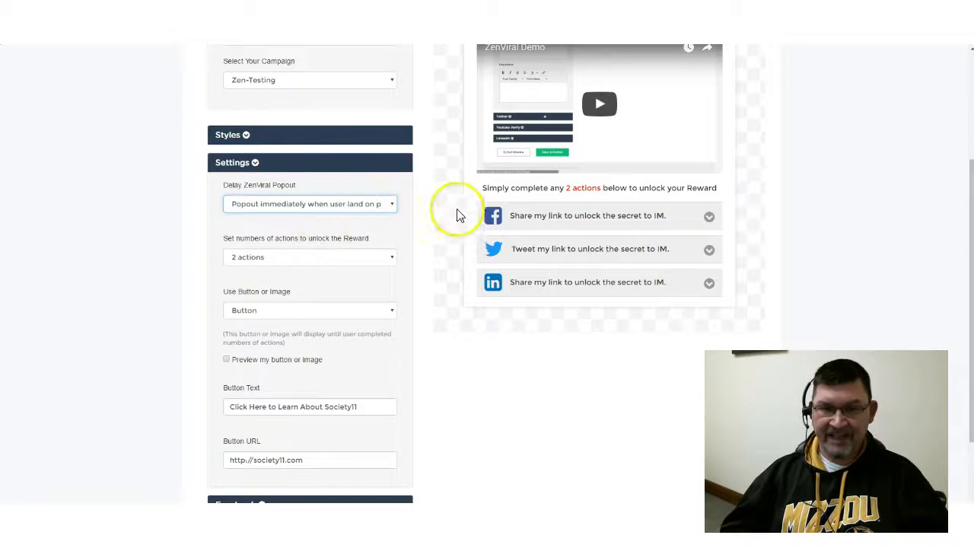
- Examine the preview's unlock instruction and the options for the number of actions required to unlock the reward
drag(484, 187, 719, 188)
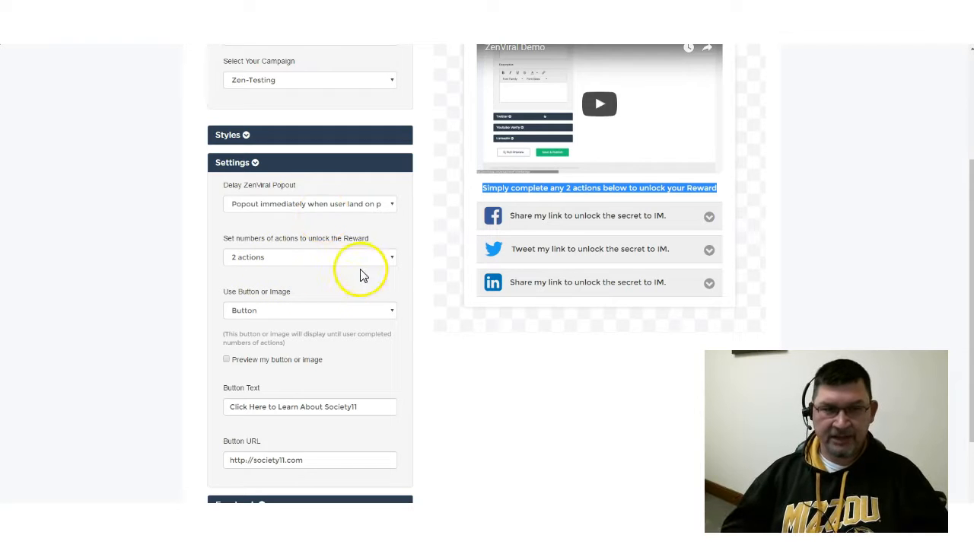
click(294, 260)
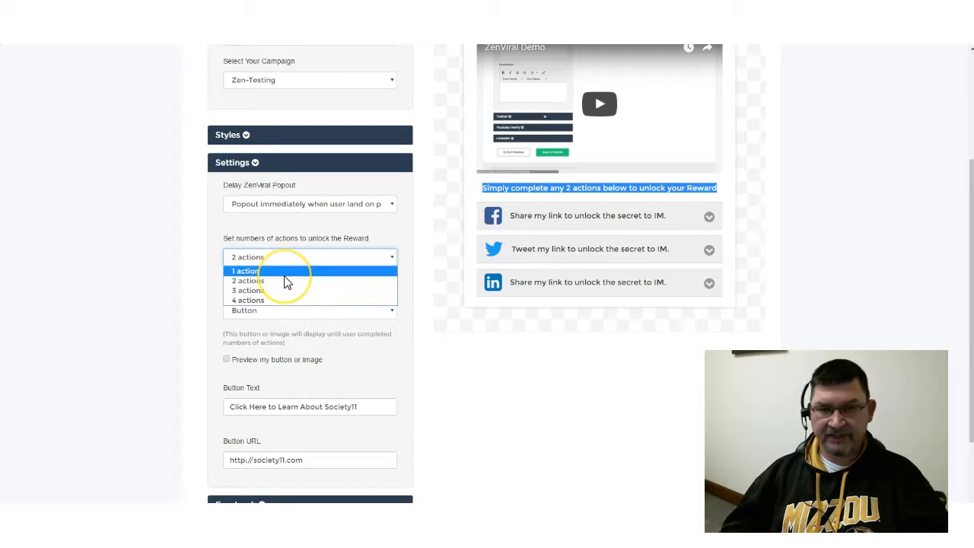
scroll(420, 359, down, 3)
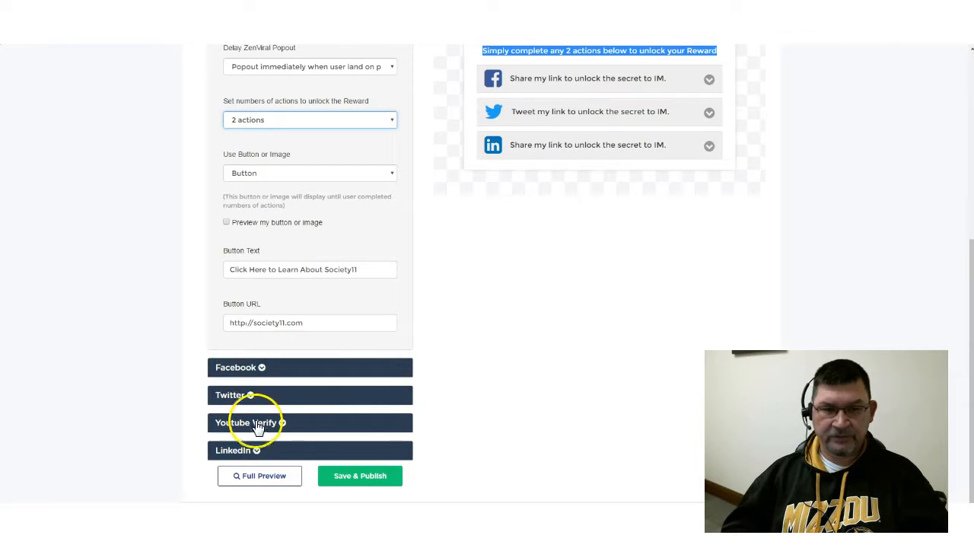
scroll(391, 437, up, 3)
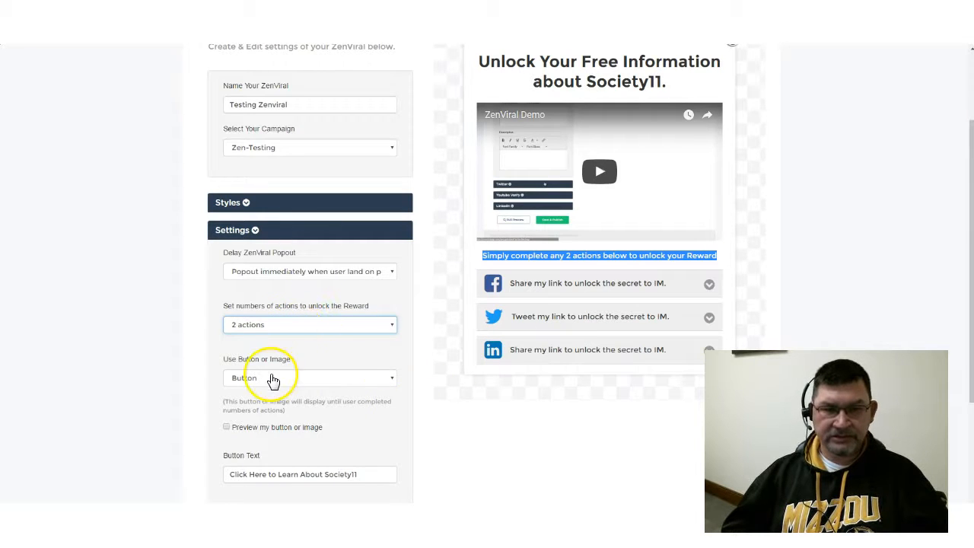
- Choose Button for the Use Button or Image setting and check the button text and URL
click(316, 381)
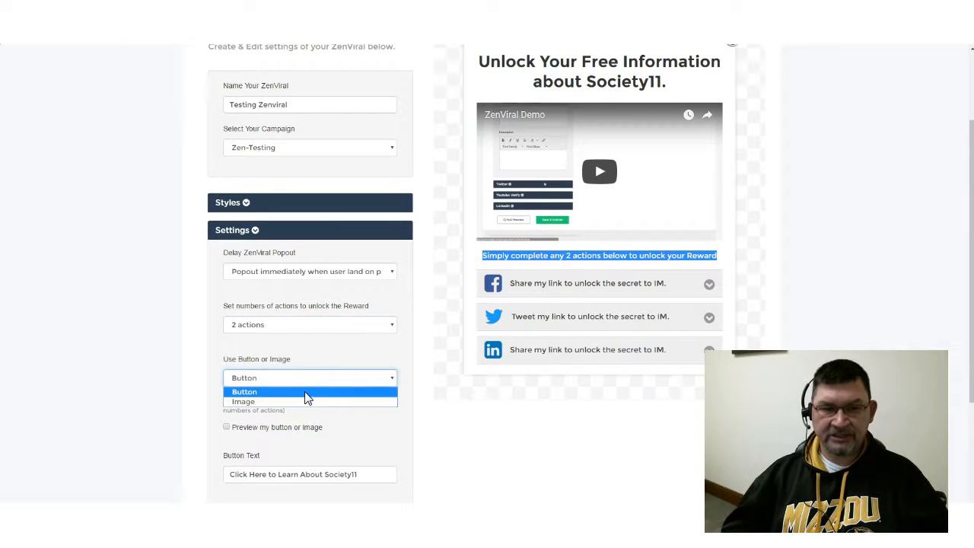
click(306, 392)
scroll(239, 343, down, 2)
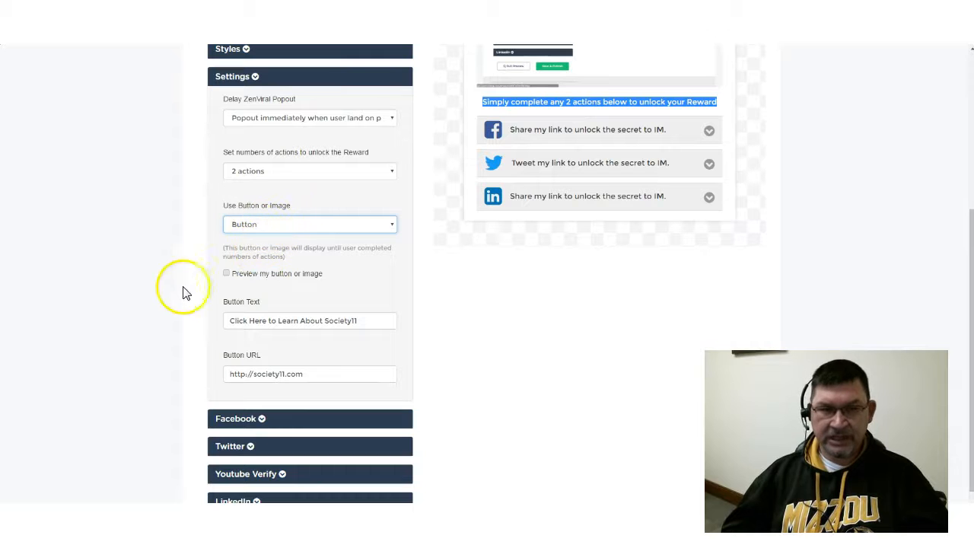
- Preview the reward button in the popup, check how it looks, and turn the button preview back off
click(225, 273)
scroll(398, 256, up, 2)
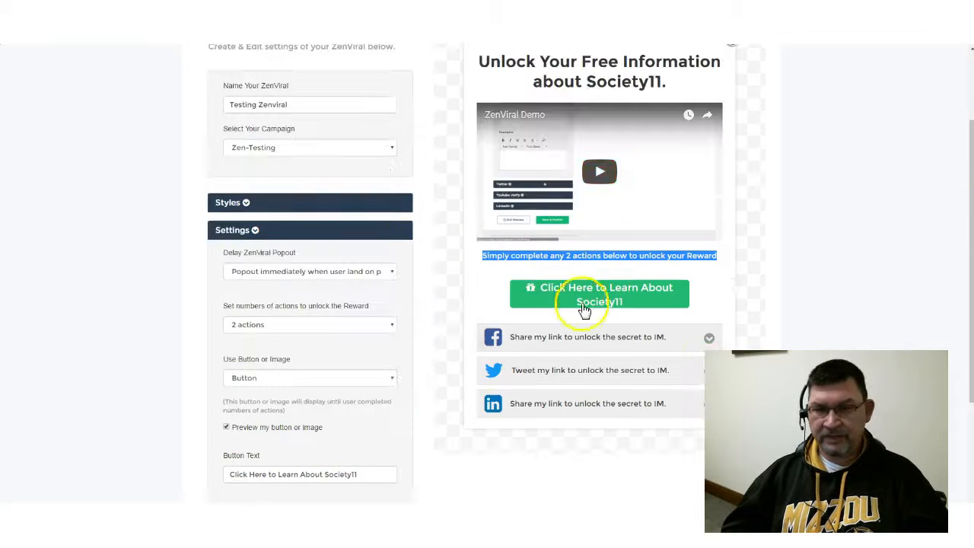
scroll(370, 468, down, 2)
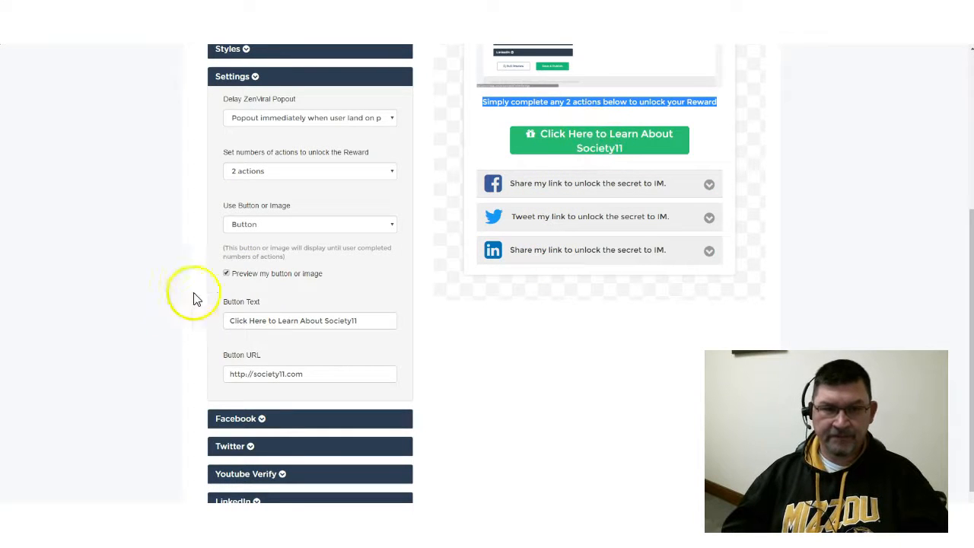
click(226, 273)
- Check the reward button's text and destination URL in the Settings section
drag(362, 320, 189, 320)
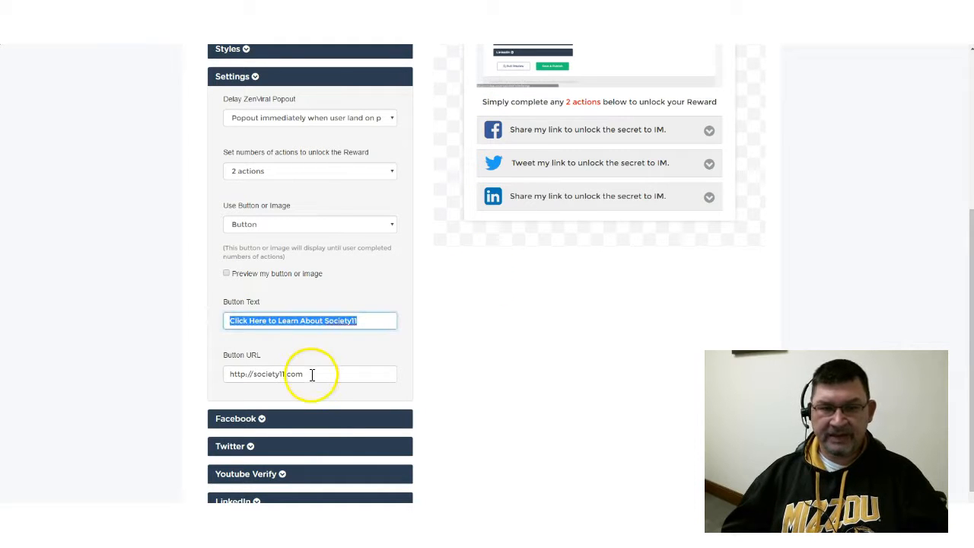
drag(312, 375, 147, 379)
scroll(187, 364, down, 1)
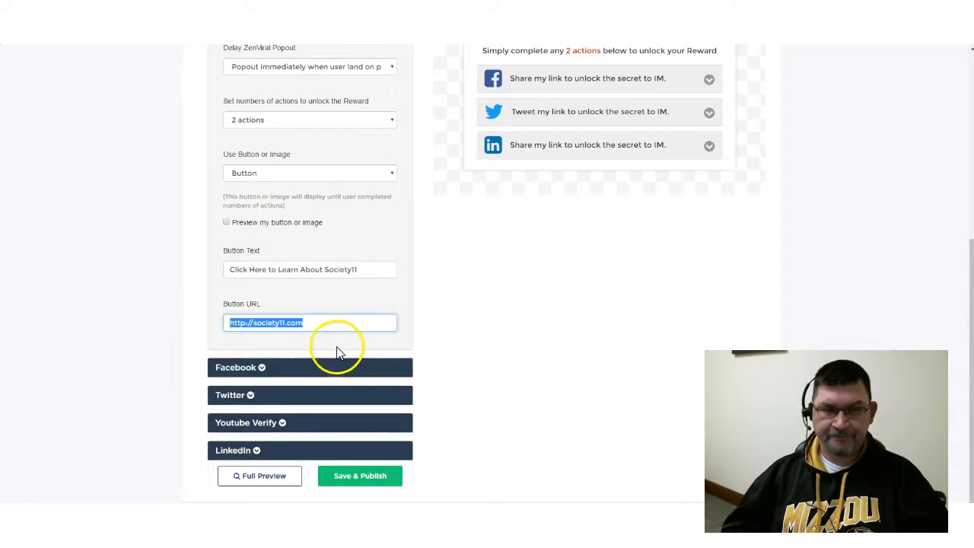
scroll(339, 353, up, 5)
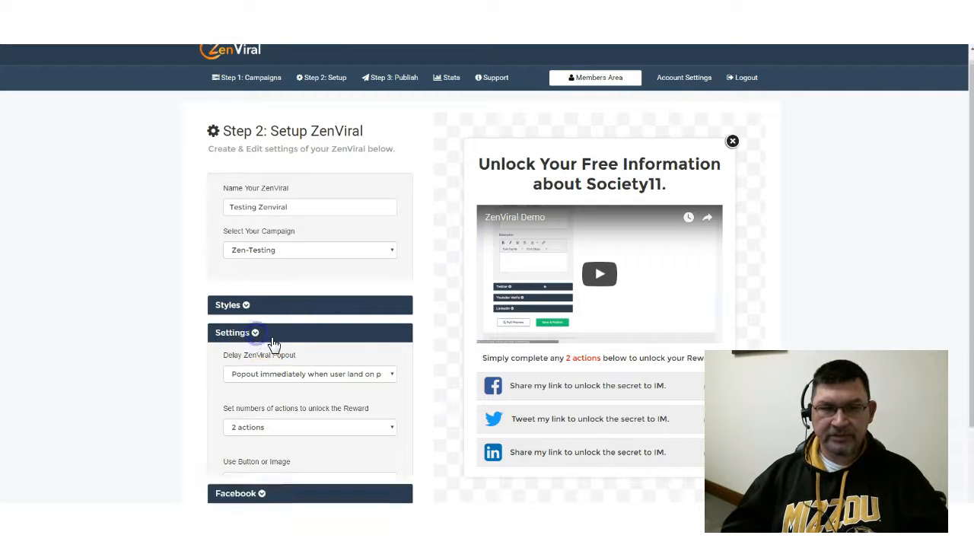
- Collapse Settings, expand the Facebook section, and check its tab text, Facebook URL and dialog image URL
click(272, 338)
click(263, 345)
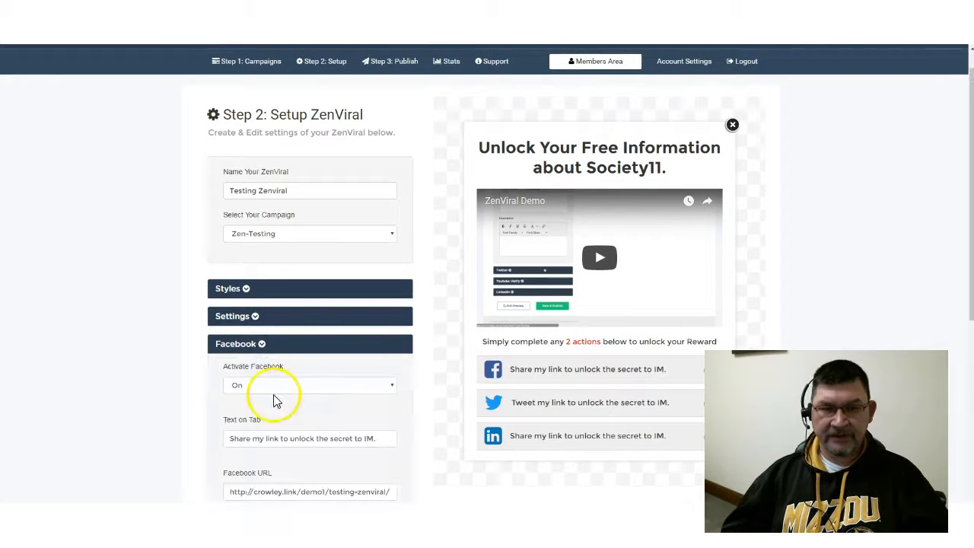
scroll(278, 401, down, 2)
drag(380, 285, 189, 288)
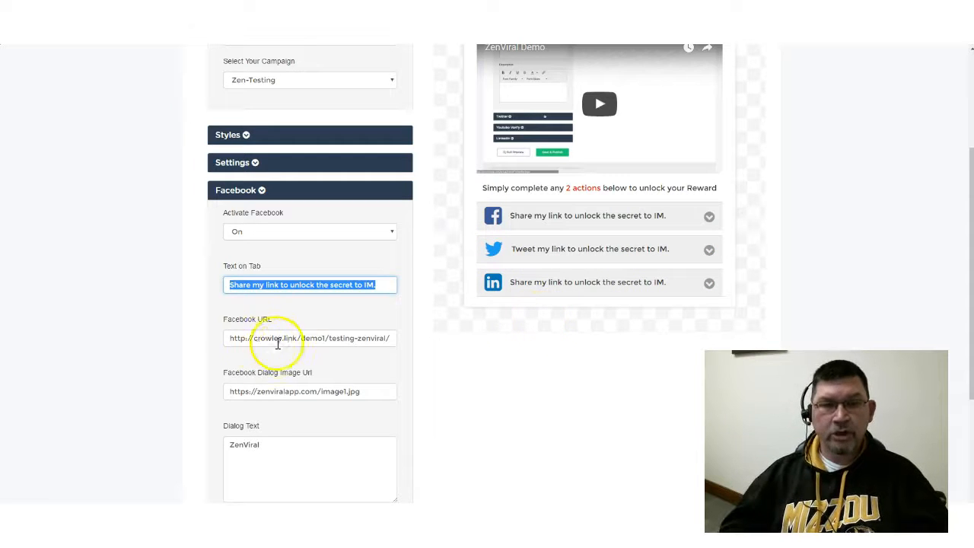
drag(396, 337, 209, 342)
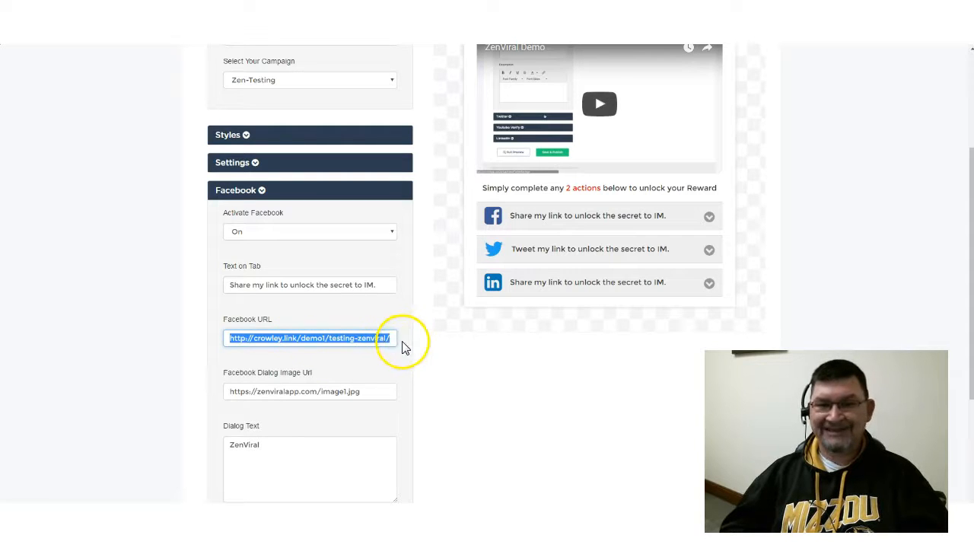
drag(391, 338, 183, 348)
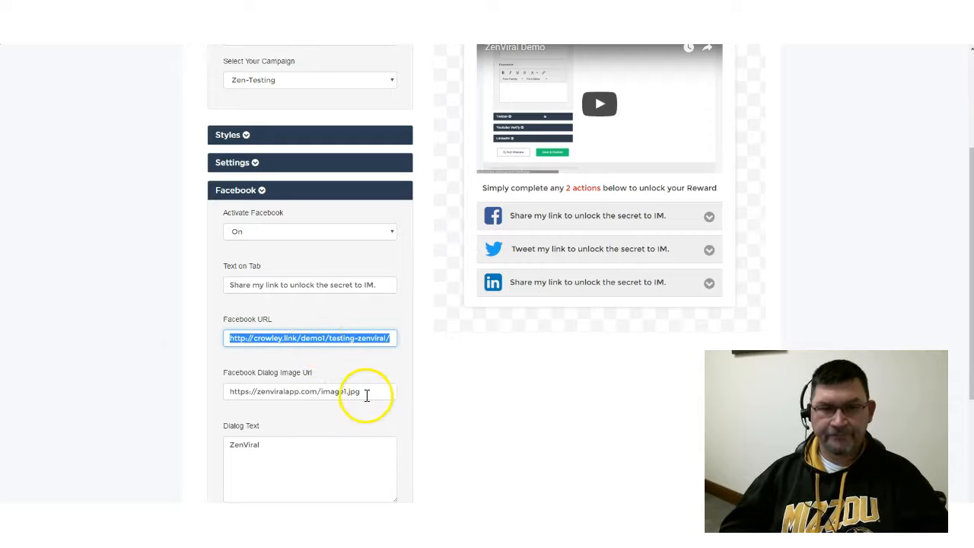
drag(367, 392, 157, 383)
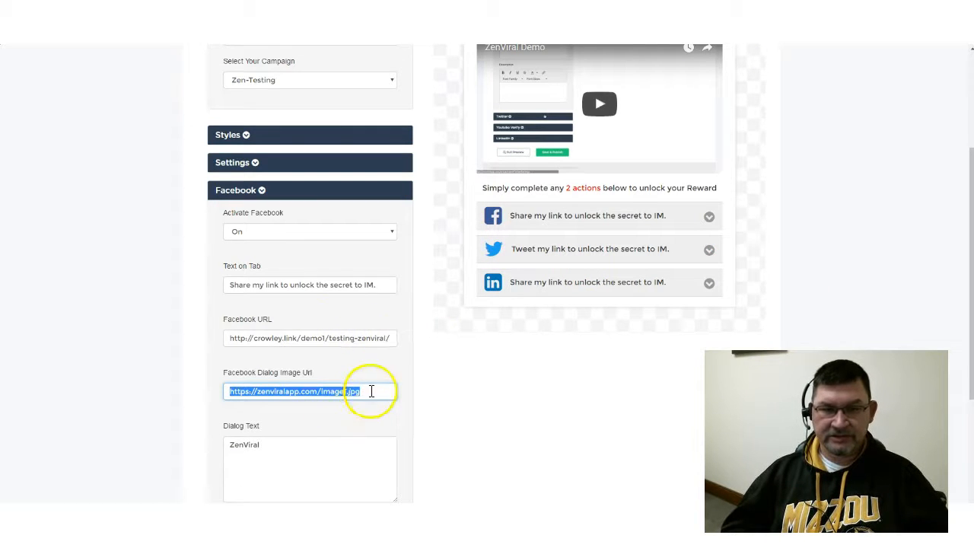
- Review the Facebook section's dialog text, description and share URL
click(268, 444)
scroll(268, 443, down, 3)
drag(282, 360, 507, 346)
scroll(246, 337, up, 3)
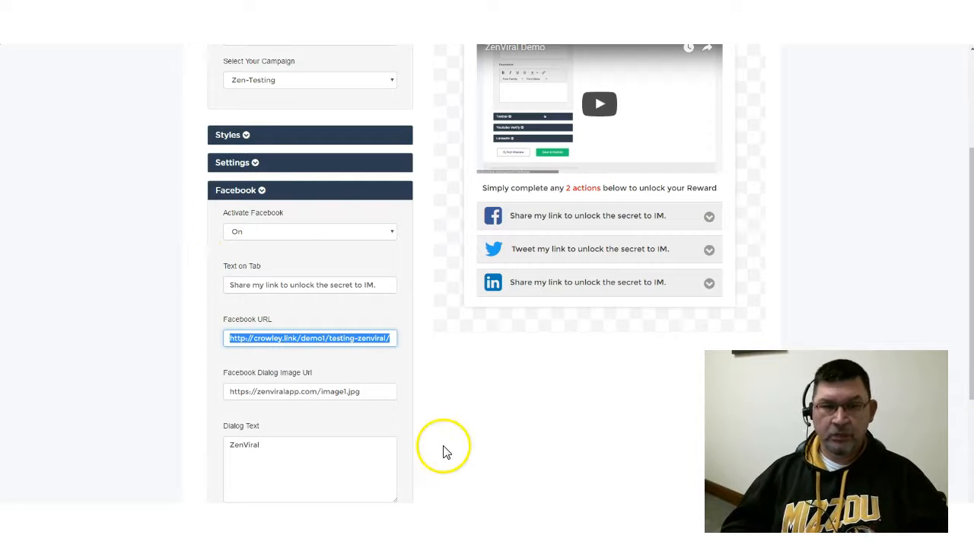
scroll(444, 449, down, 3)
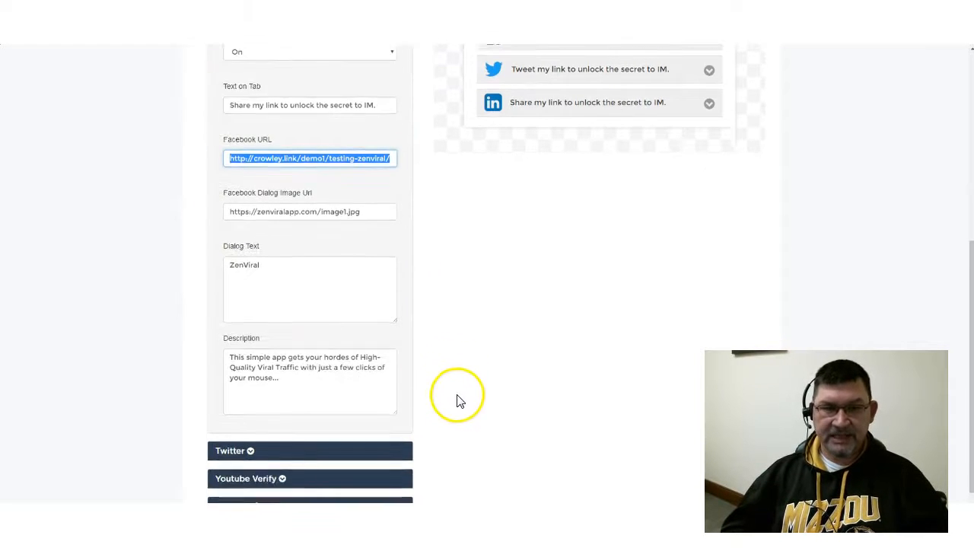
- Collapse Facebook, expand the Twitter section, and check its tab text, Twitter URL and description
click(263, 54)
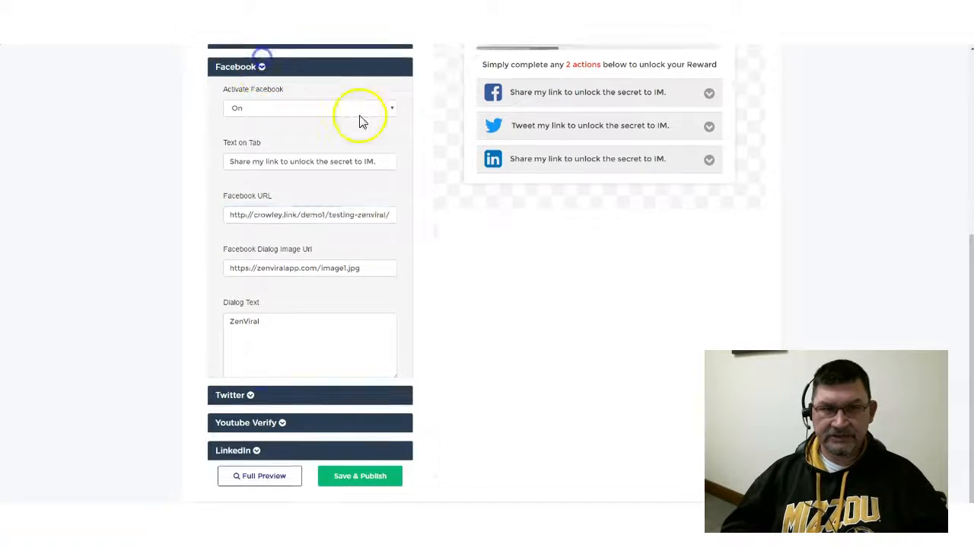
click(246, 371)
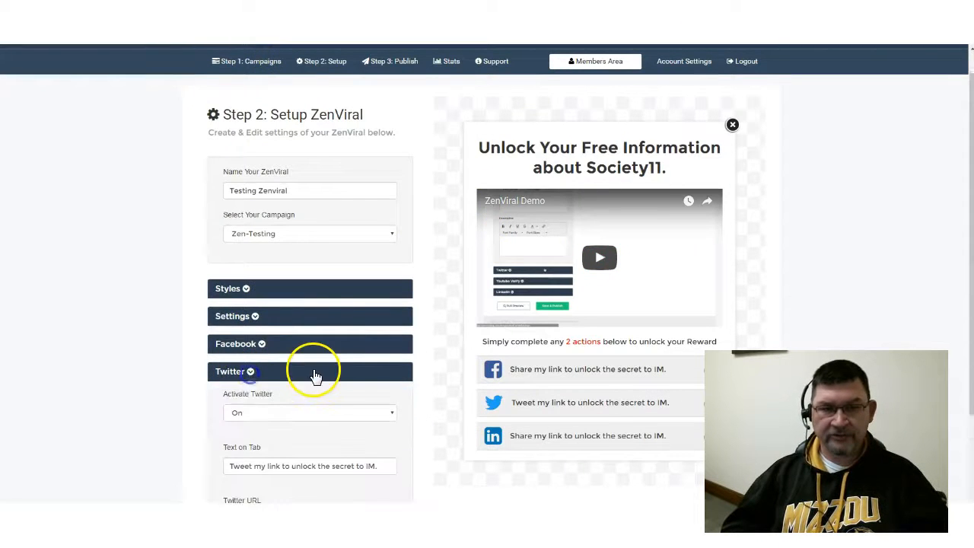
scroll(289, 358, down, 2)
scroll(297, 326, down, 3)
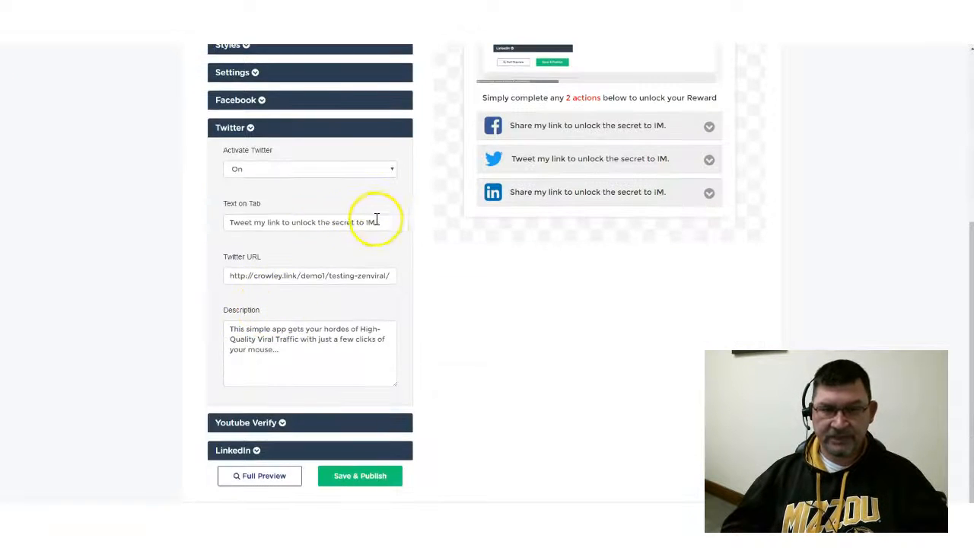
drag(373, 220, 82, 228)
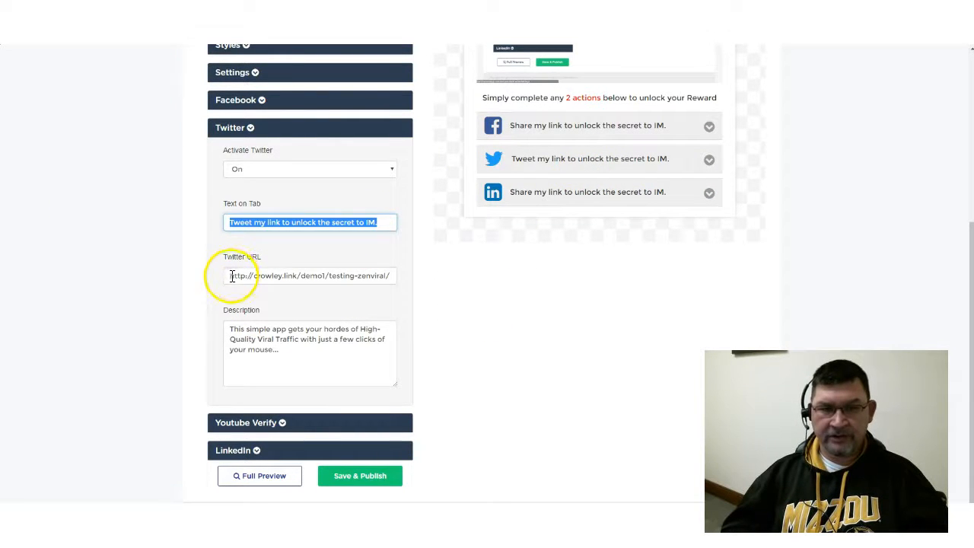
drag(232, 275, 487, 276)
drag(267, 349, 169, 326)
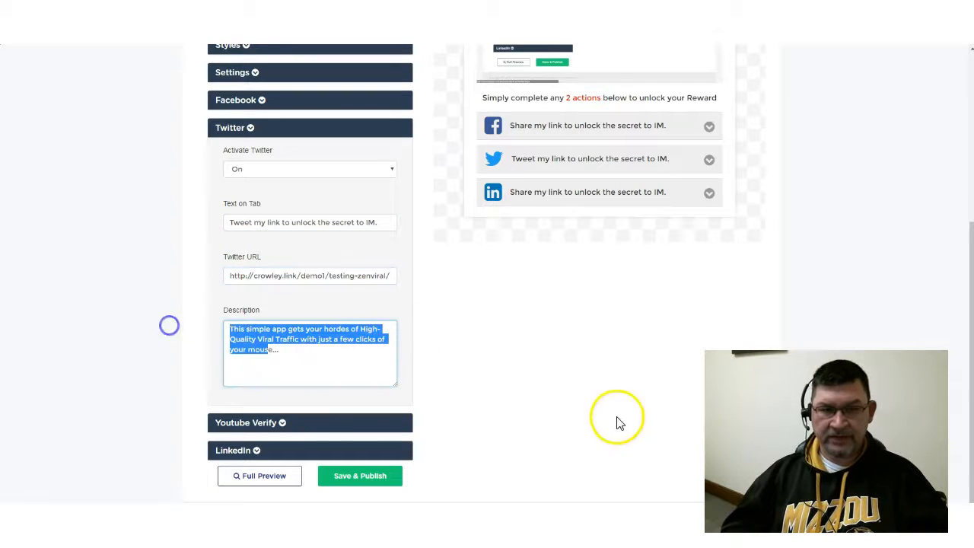
- Set Activate Youtube Verify to On and expand the YouTube action in the popup preview
click(279, 424)
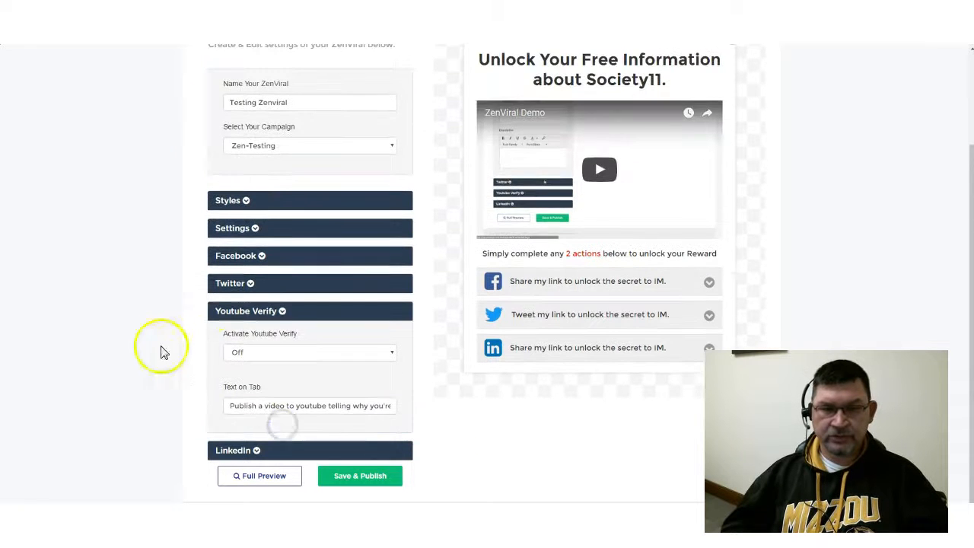
click(273, 354)
click(253, 370)
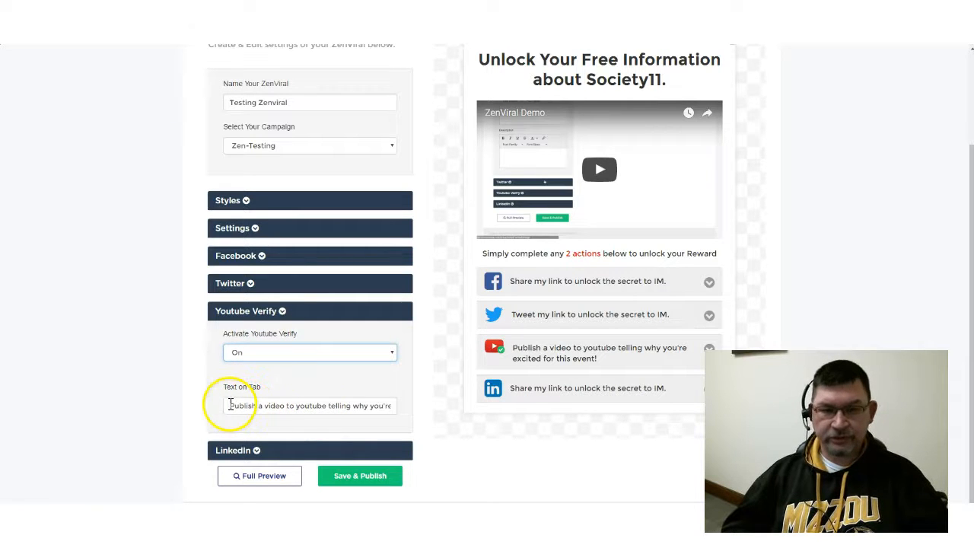
click(708, 347)
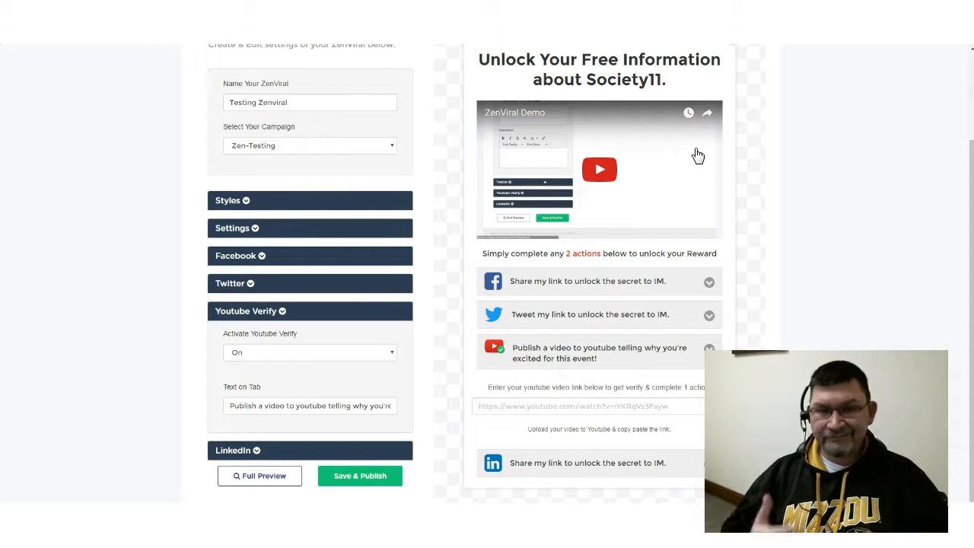
- Set Activate Youtube Verify back to Off and highlight the preview's unlock instruction
click(286, 353)
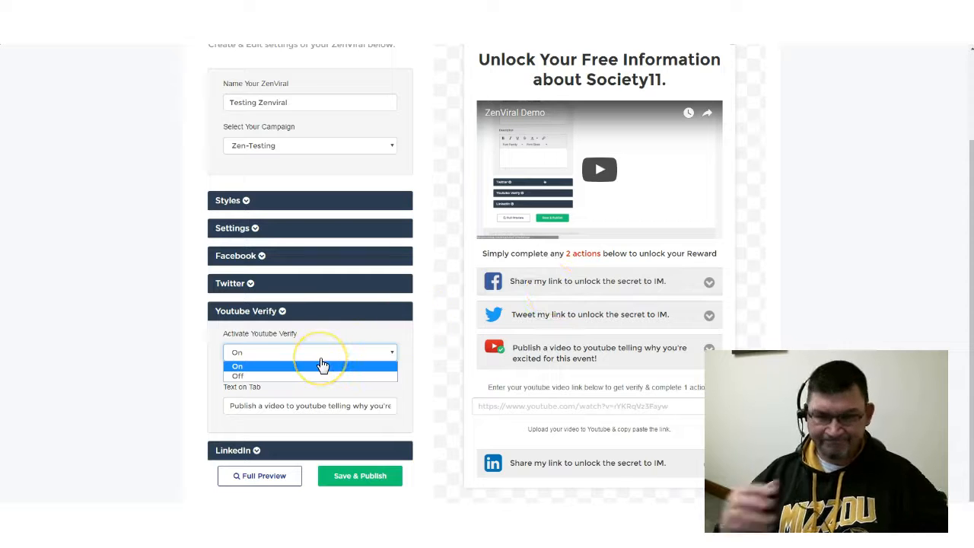
click(238, 376)
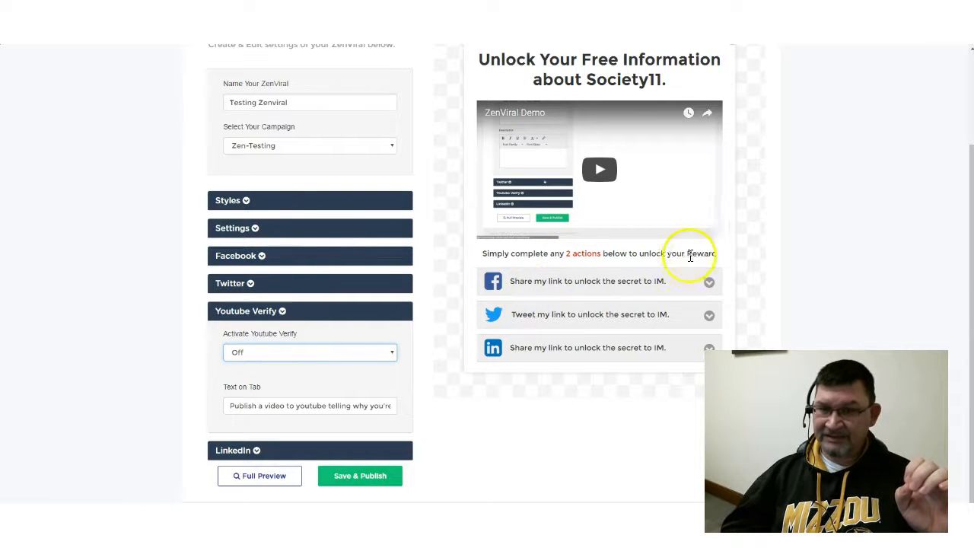
drag(717, 252, 556, 254)
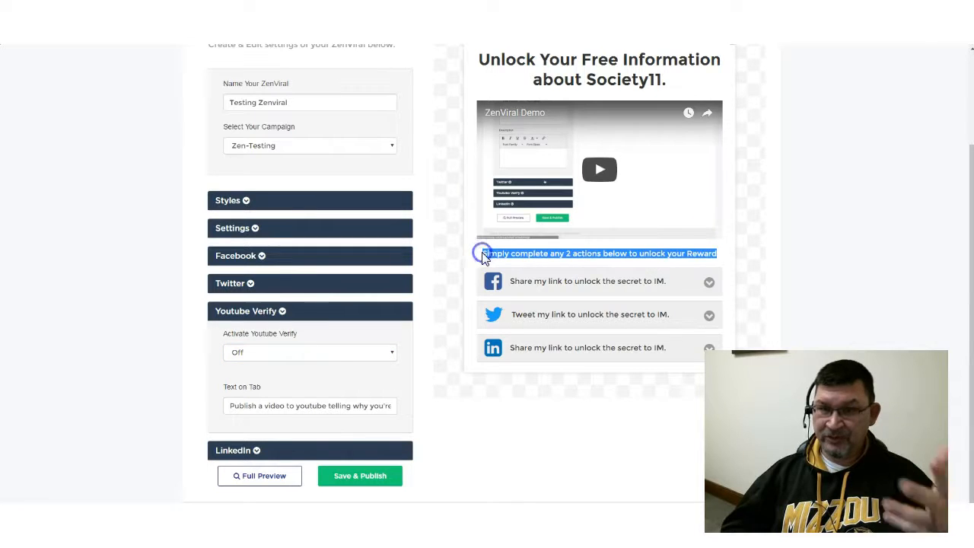
- Collapse Youtube Verify, expand the LinkedIn section, and check its tab text, share URL and share description
click(282, 312)
click(258, 431)
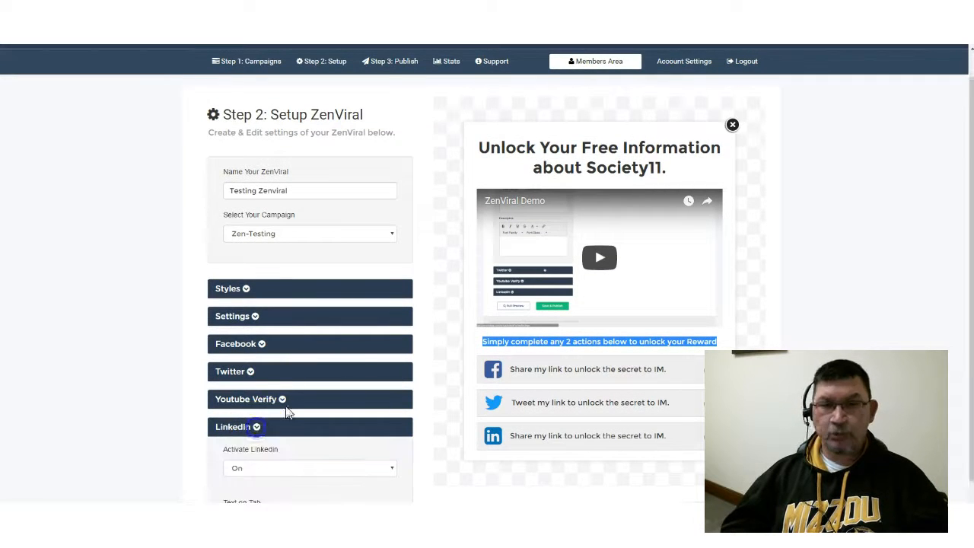
scroll(332, 380, down, 2)
scroll(305, 350, down, 1)
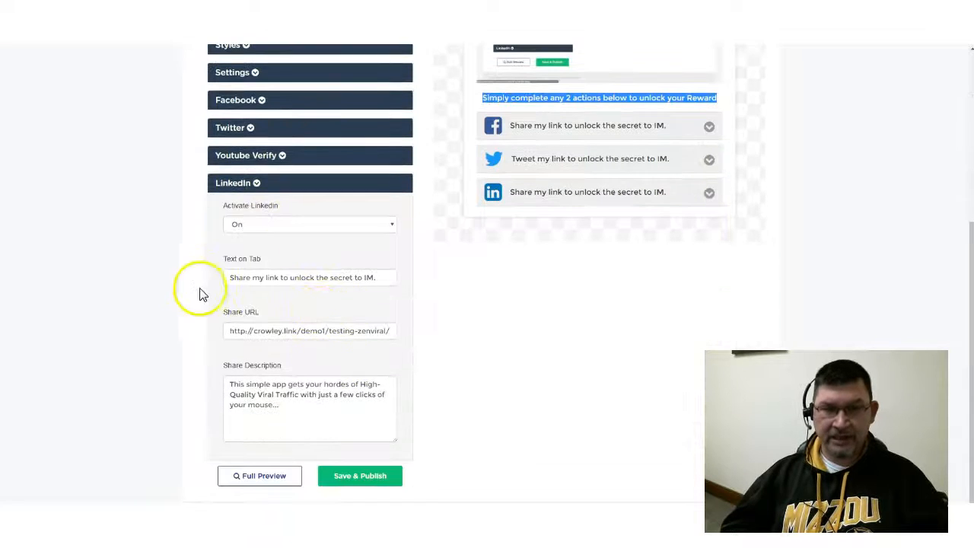
click(380, 278)
triple_click(380, 279)
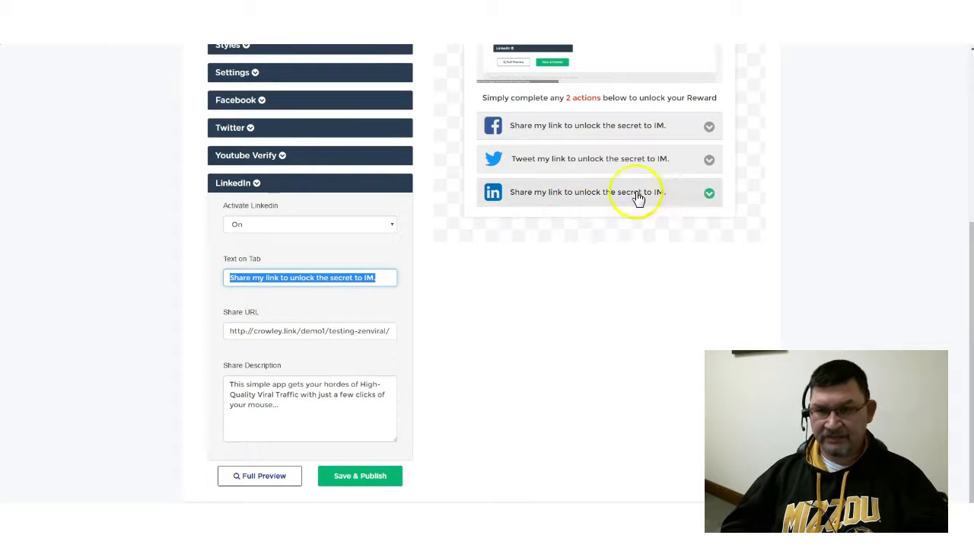
drag(228, 330, 481, 342)
drag(278, 408, 199, 381)
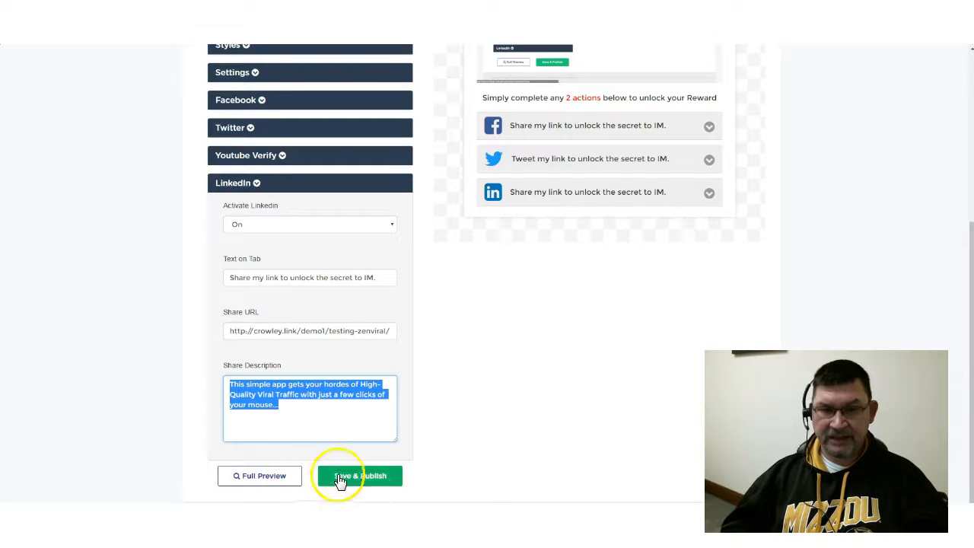
- Save and publish the popup settings, and copy the embed code for Testing Zenviral
click(384, 476)
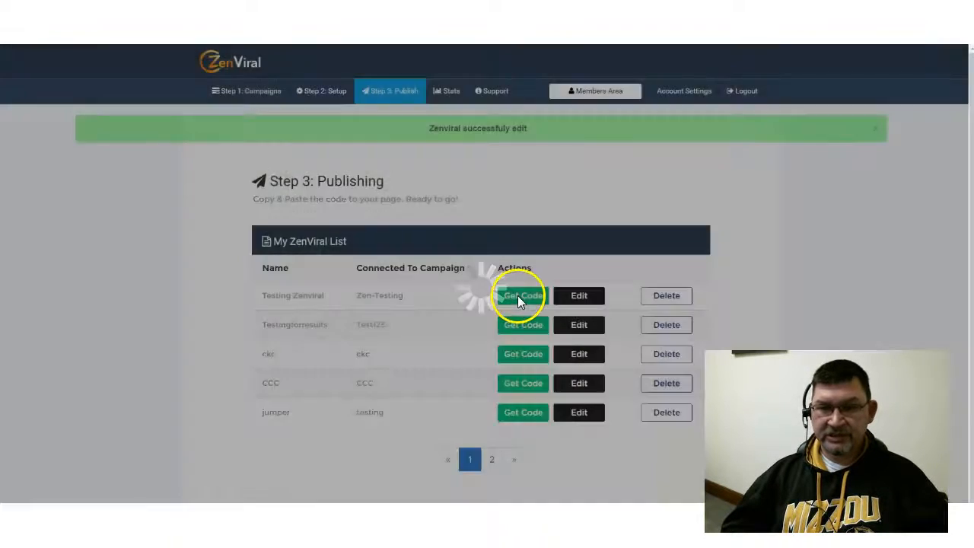
click(518, 298)
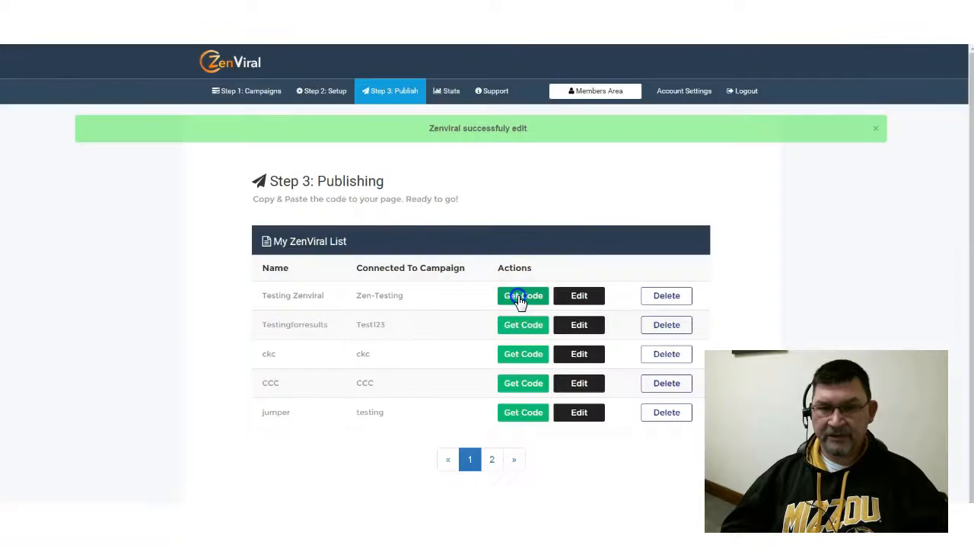
click(496, 179)
key(ctrl+c)
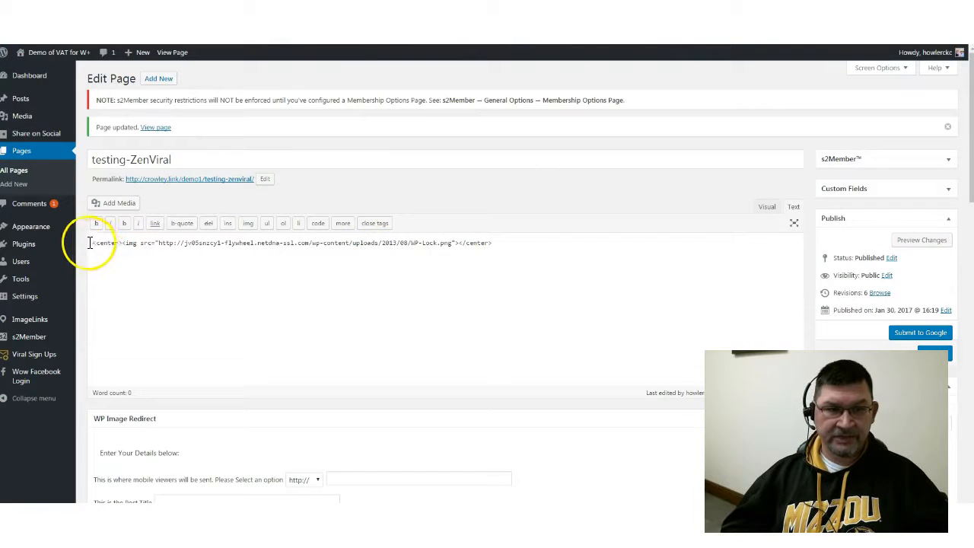
- Switch to the WordPress page editor and paste the copied ZenViral code into the testing-ZenViral page's text content
click(91, 243)
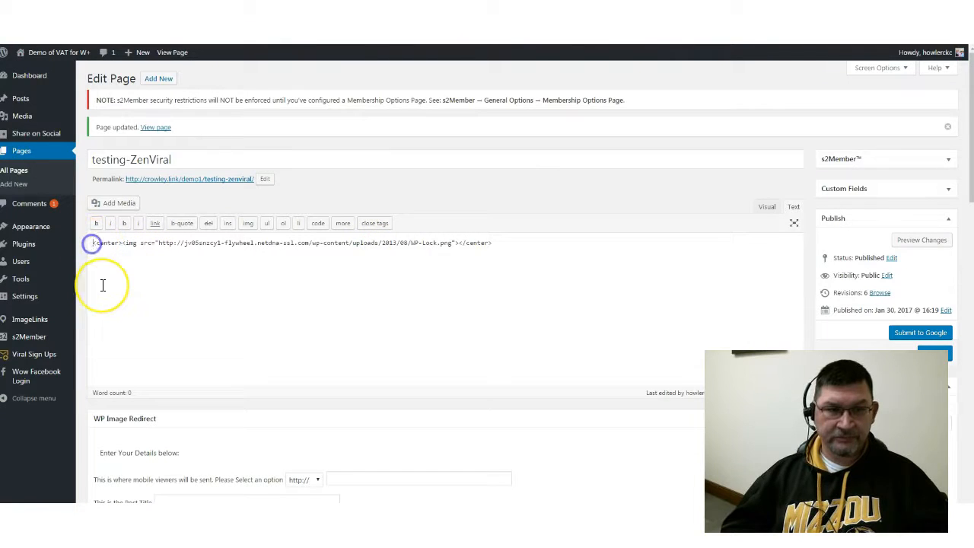
key(Return)
key(ctrl+v)
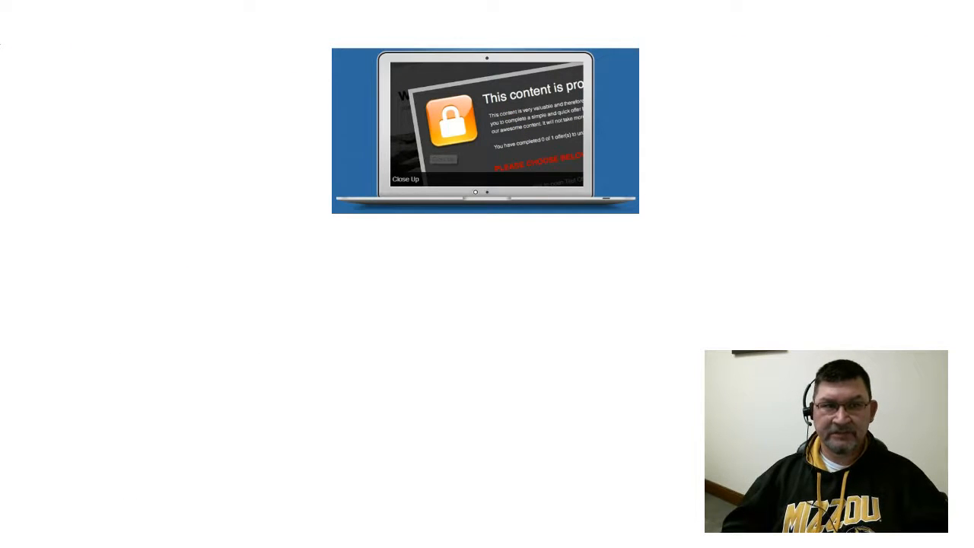
- Load the published testing-zenviral page without the trailing # in its address and delete its stored cookies
key(BackSpace)
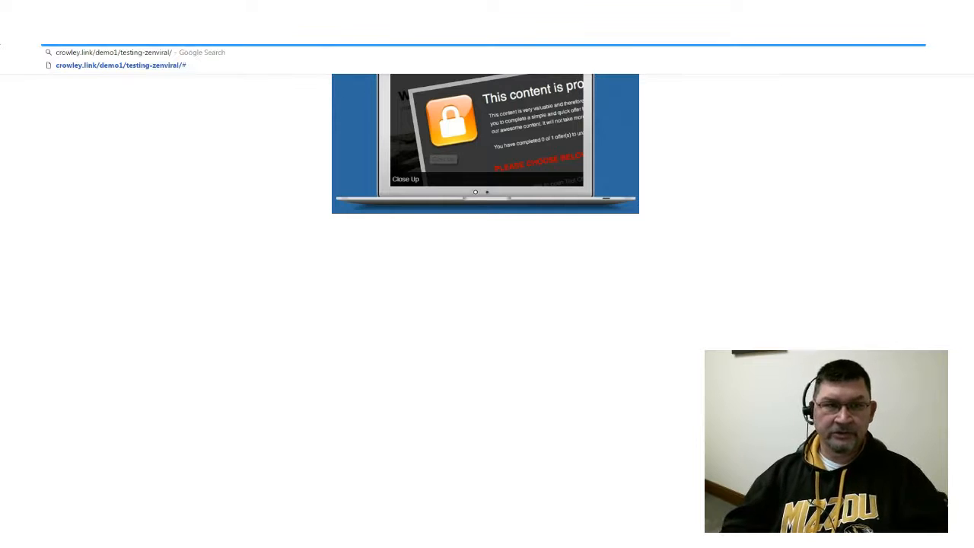
key(Return)
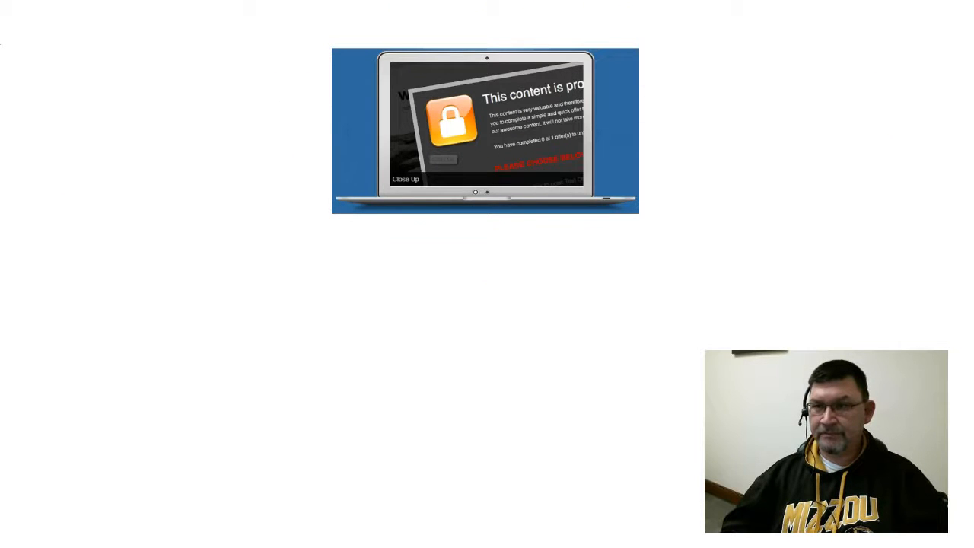
click(944, 30)
click(697, 40)
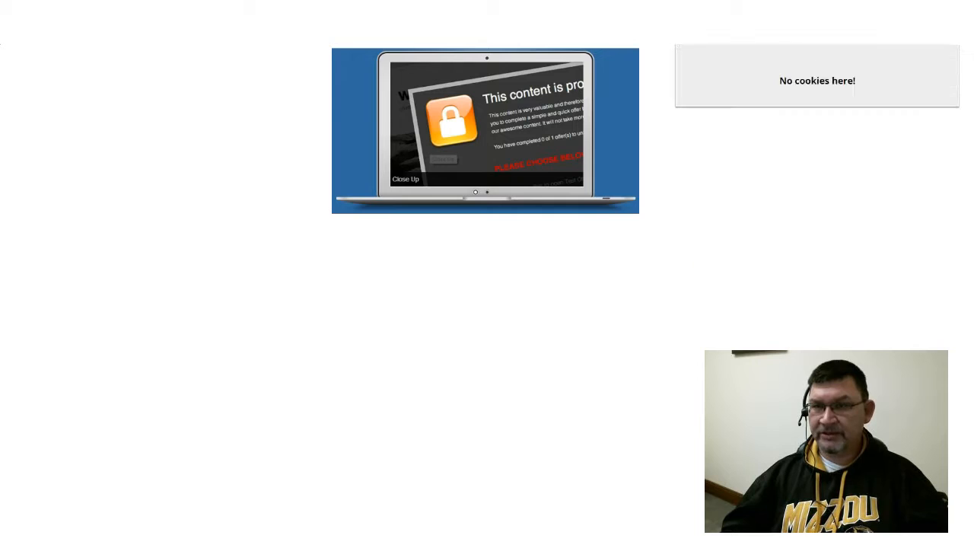
- Open the share-to-unlock popup from the laptop image on the live page and complete its Facebook share action
click(534, 165)
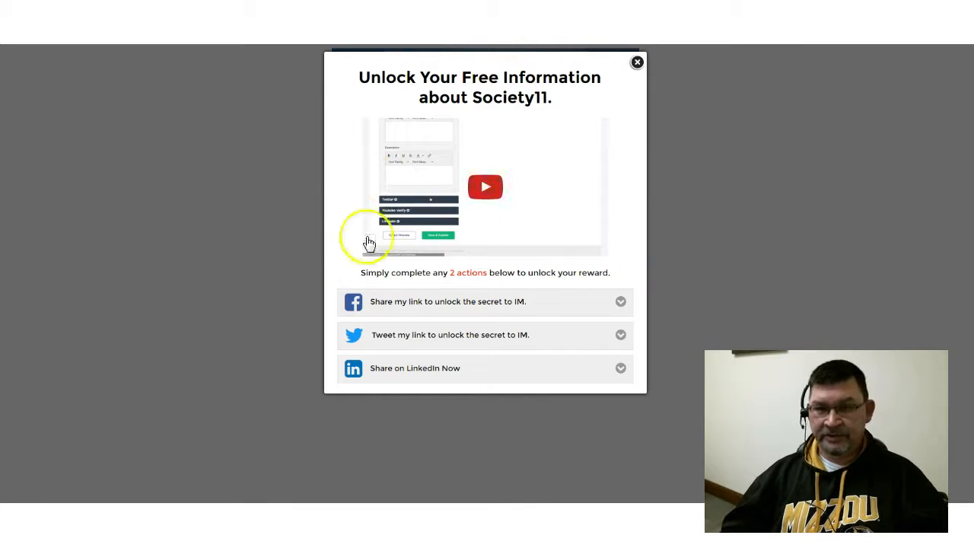
click(423, 298)
click(466, 364)
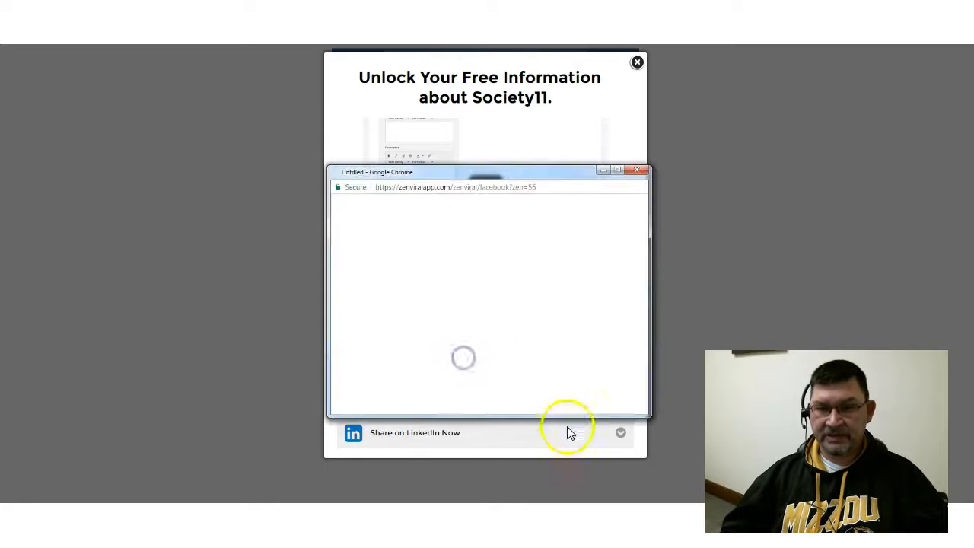
click(522, 342)
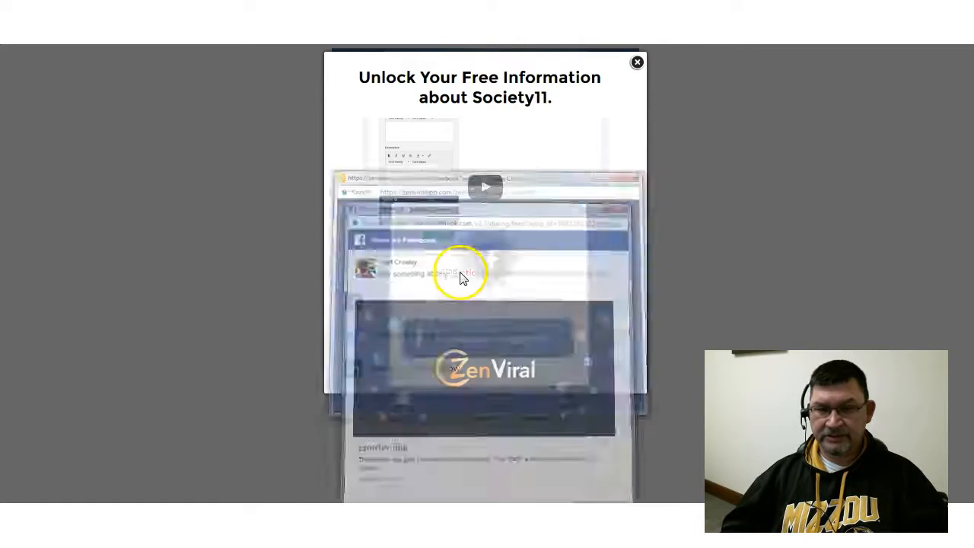
- Expand the popup's Twitter action, review the prefilled tweet text and link, and post the tweet
click(520, 335)
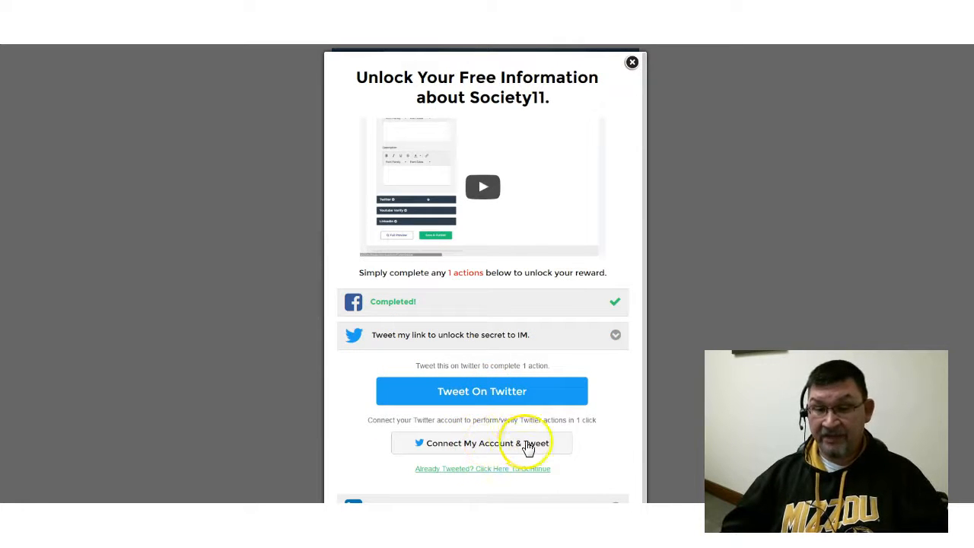
click(475, 392)
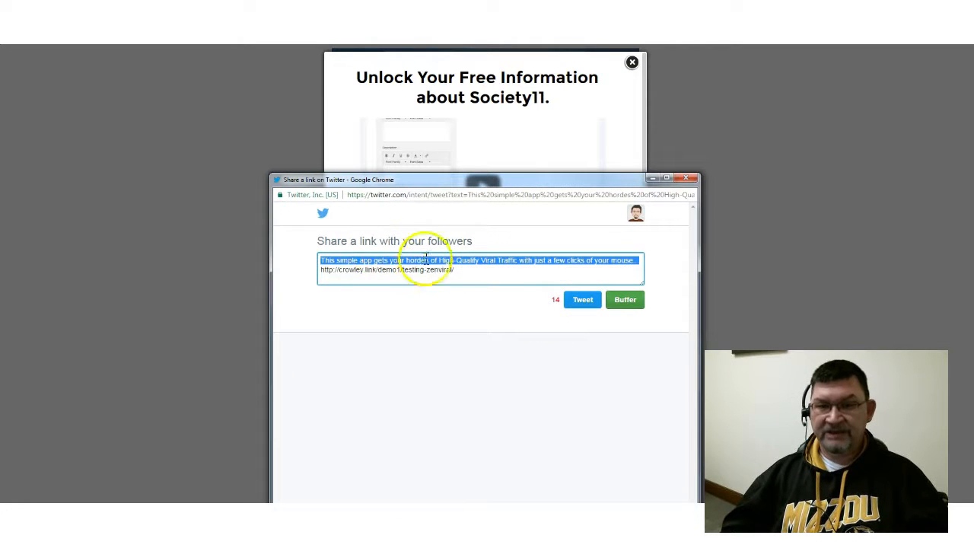
drag(454, 271, 243, 256)
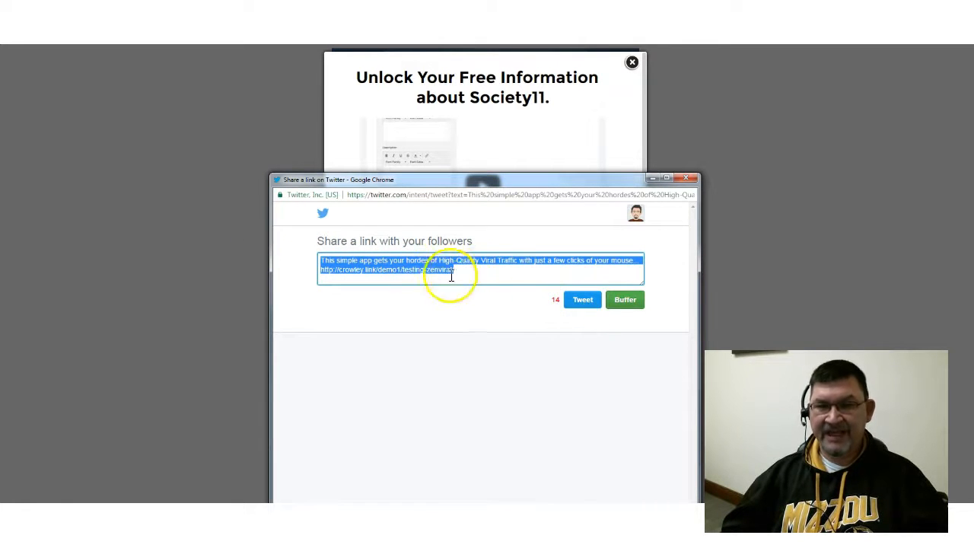
click(579, 303)
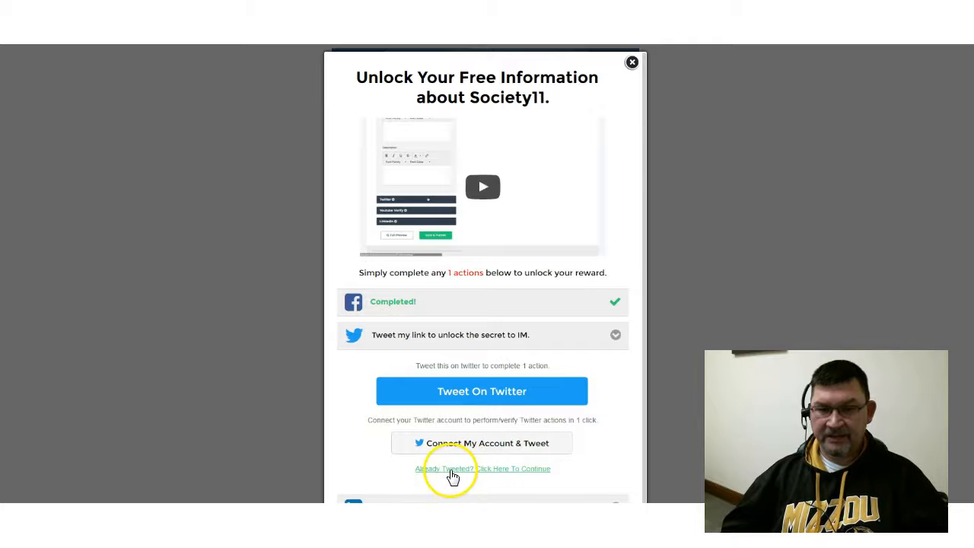
- Verify the already posted tweet by entering the Twitter username, and open the unlocked Society11 reward link
click(450, 470)
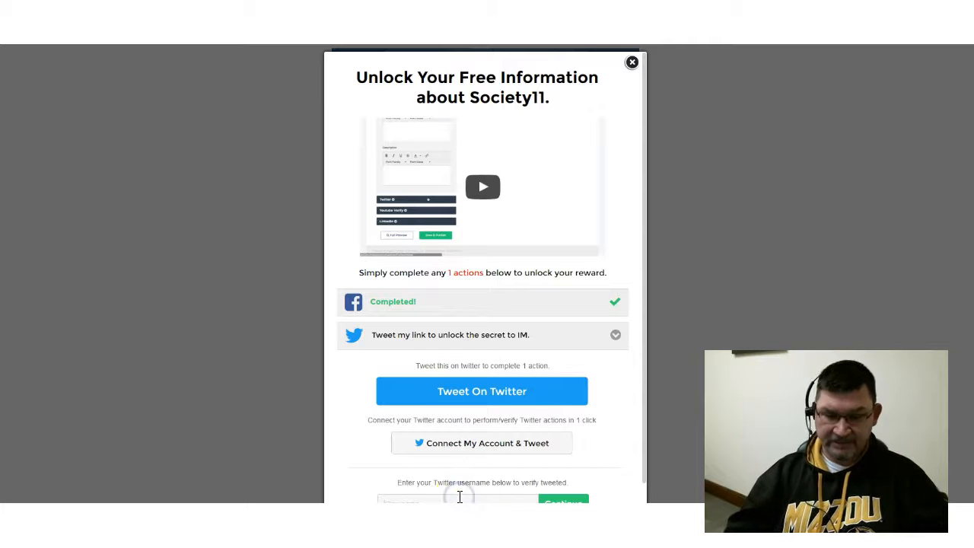
scroll(462, 498, down, 1)
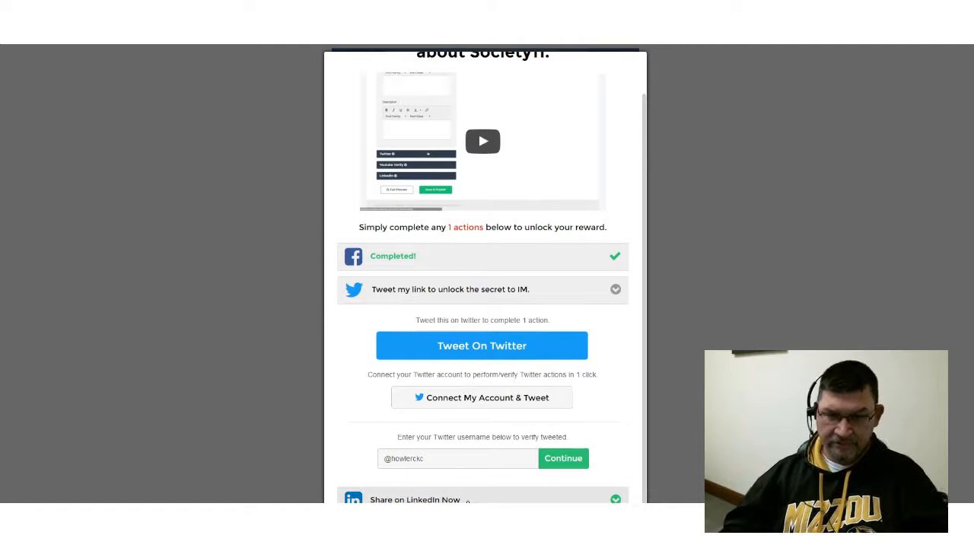
click(562, 460)
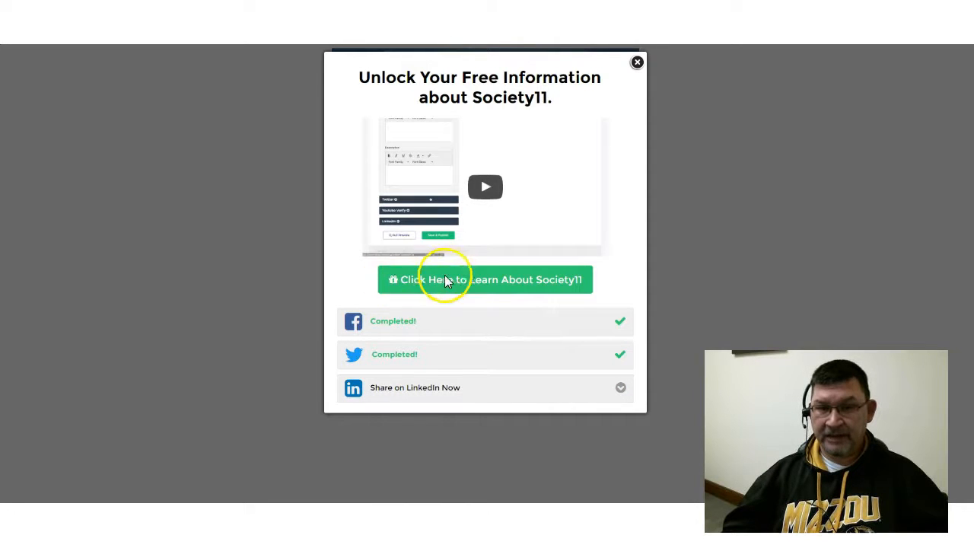
click(489, 283)
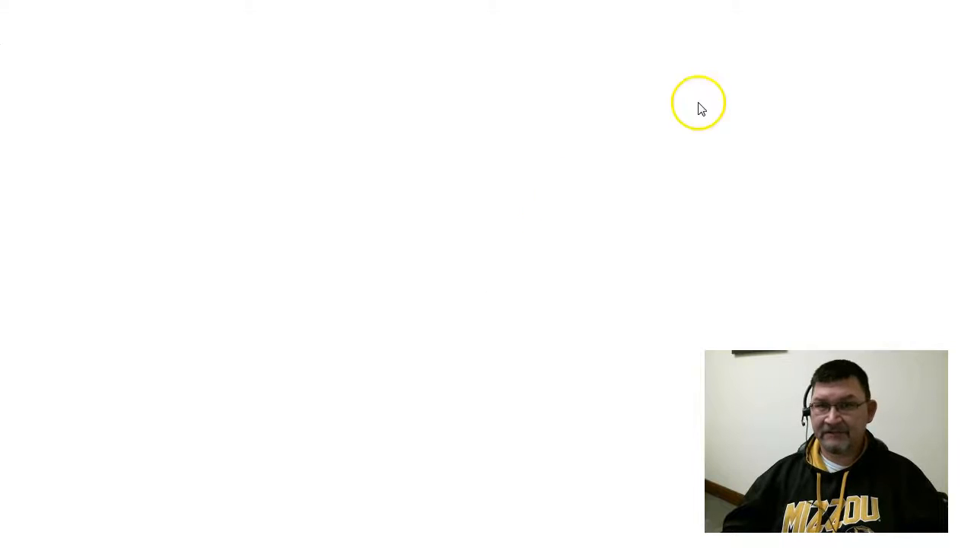